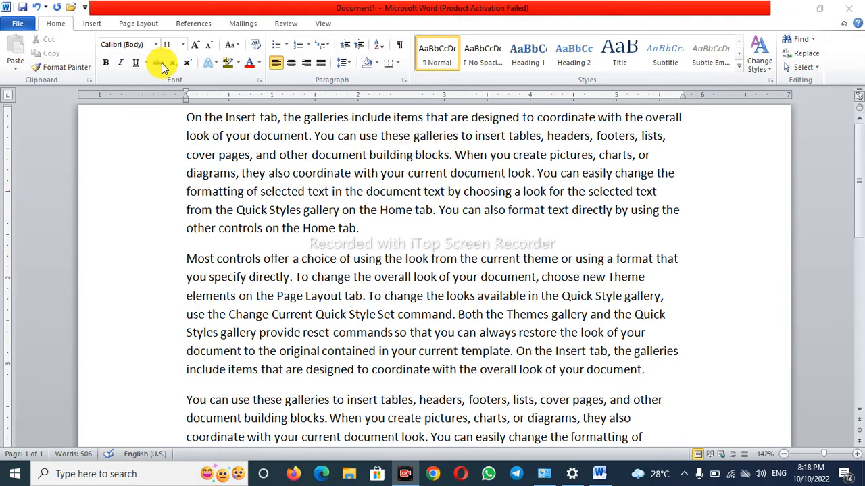
Apply strikethrough to the whole first paragraph, and remove it again from the same text
left_click_drag(188, 118, 342, 225)
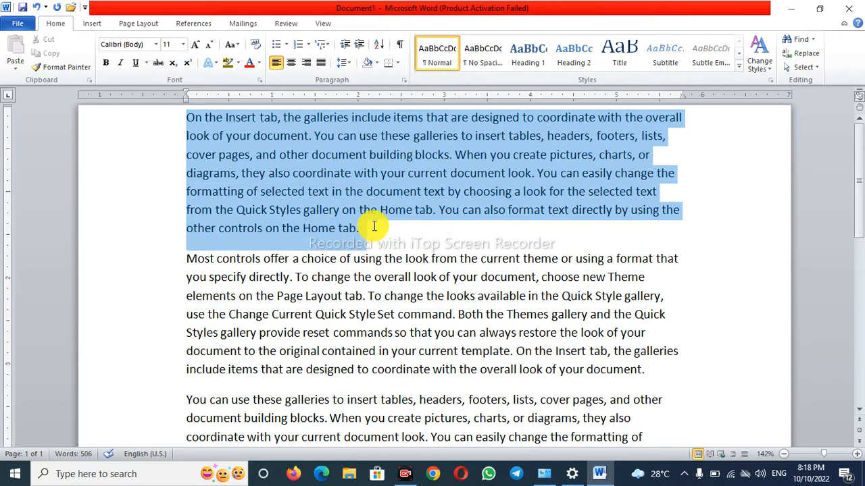
left_click(159, 63)
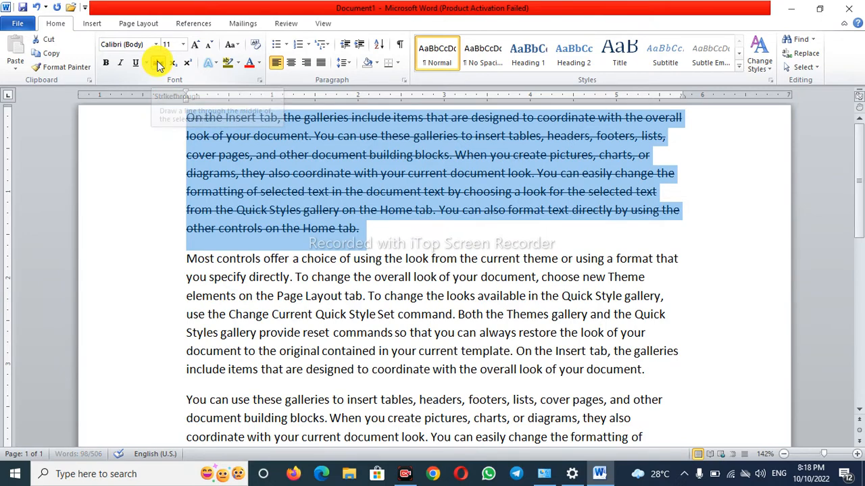
left_click(386, 229)
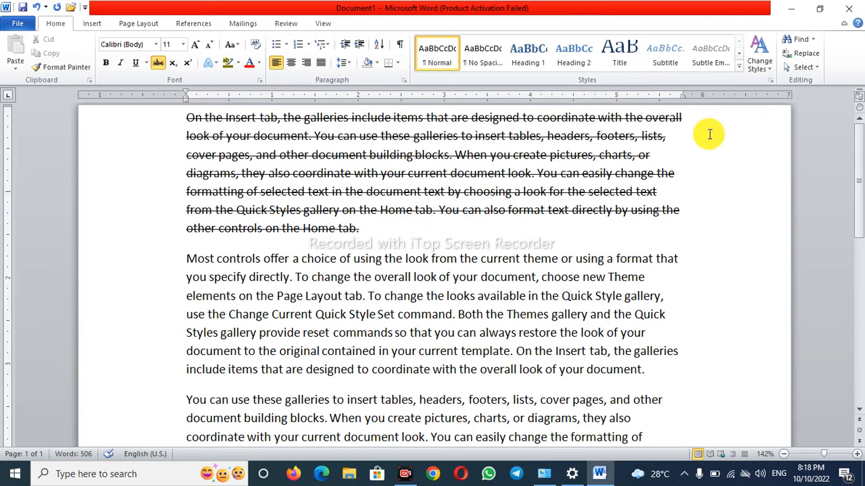
left_click_drag(190, 118, 358, 224)
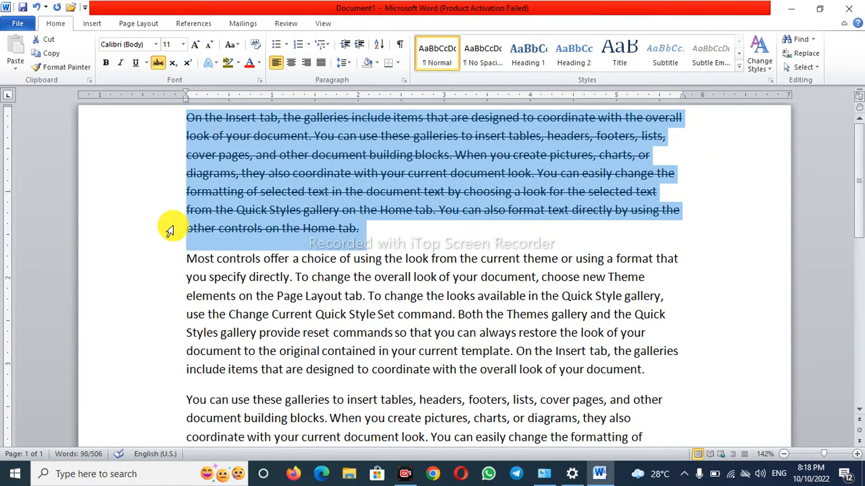
left_click(158, 66)
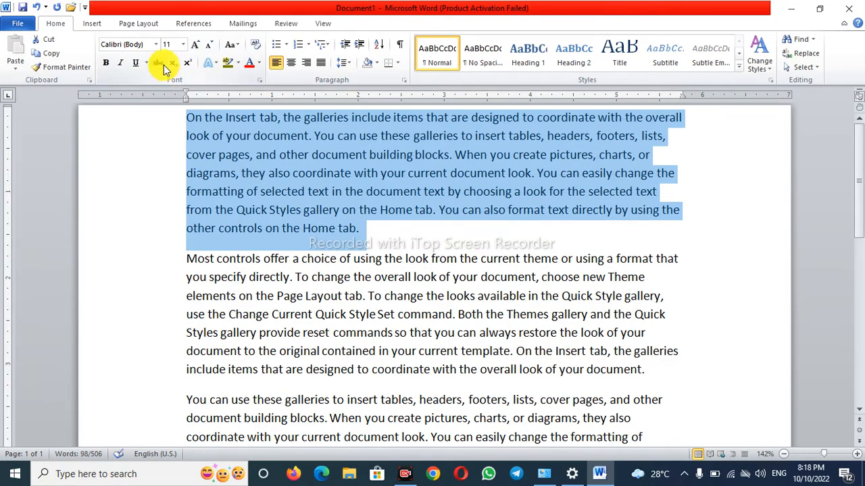
Add two new lines after the document's last paragraph, reading X2+Y2 and H2O
scroll(361, 327, "down", 6)
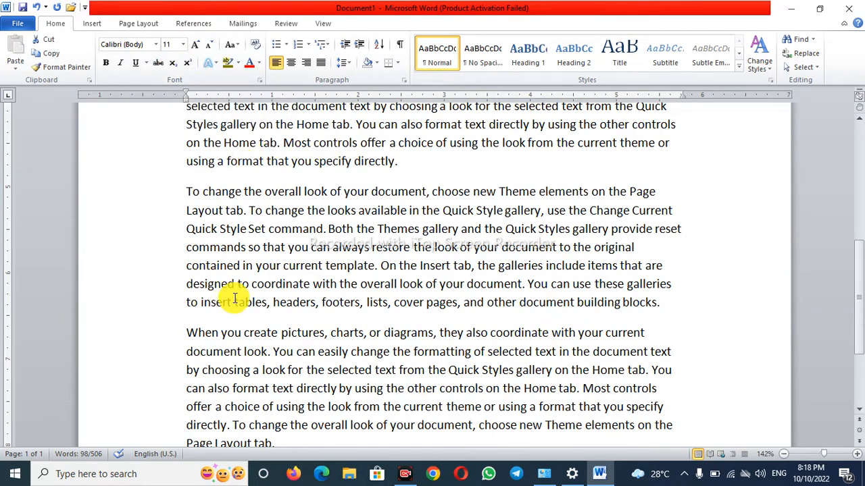
scroll(377, 251, "down", 3)
left_click(274, 289)
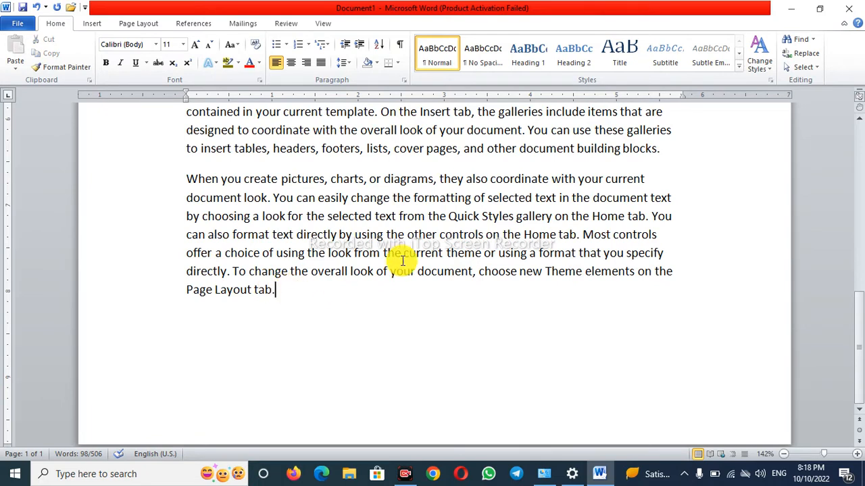
key("Return")
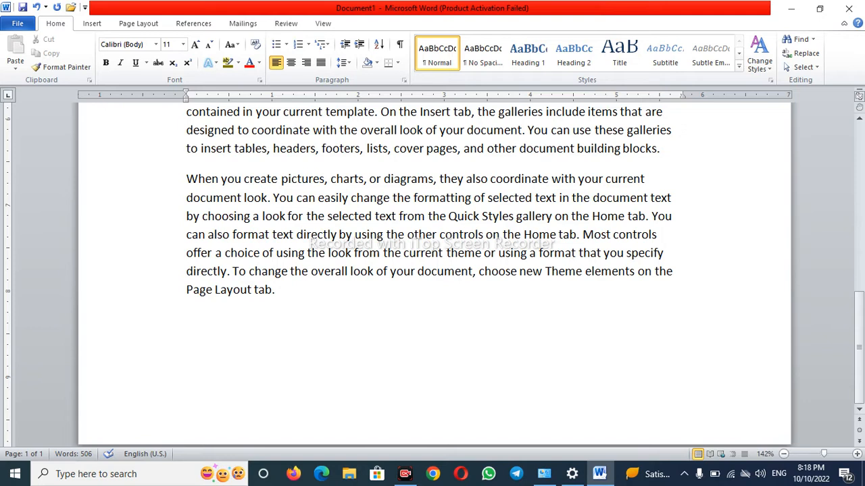
type("x")
key("BackSpace")
type("X2+Y2")
key("Return")
type("H2O")
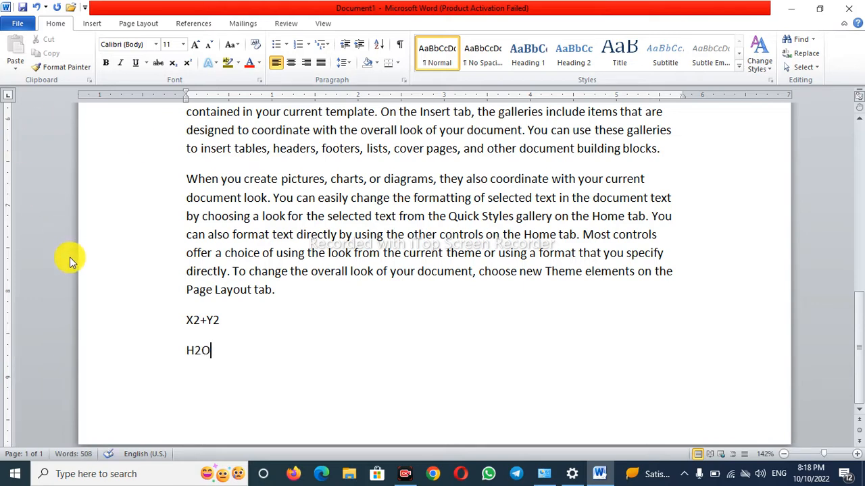
Format the 2 after X as superscript and check its effects in the Font dialog without changing anything there
left_click_drag(194, 321, 199, 321)
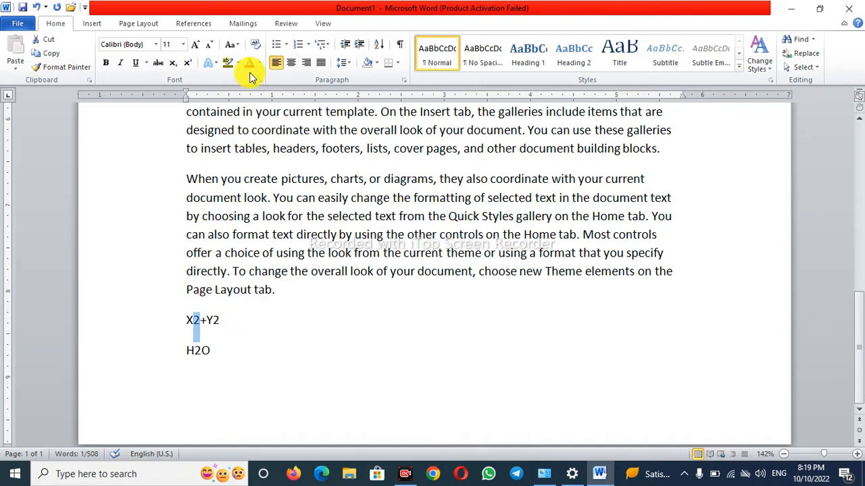
left_click(190, 63)
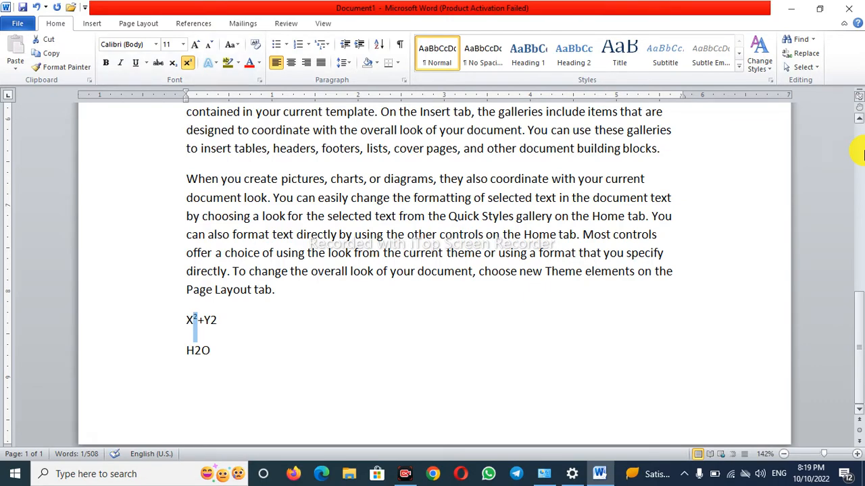
key("ctrl+d")
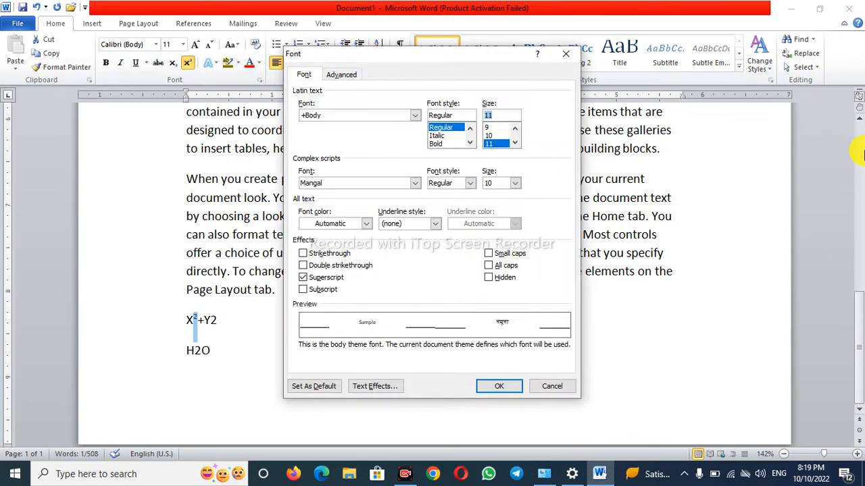
left_click(567, 56)
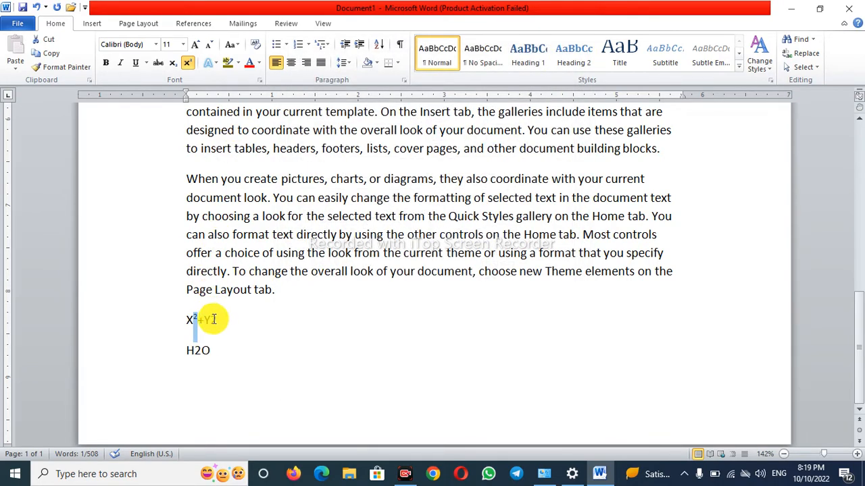
Format the 2 after Y as superscript, toggling the effect several times and leaving it on
left_click_drag(212, 319, 217, 319)
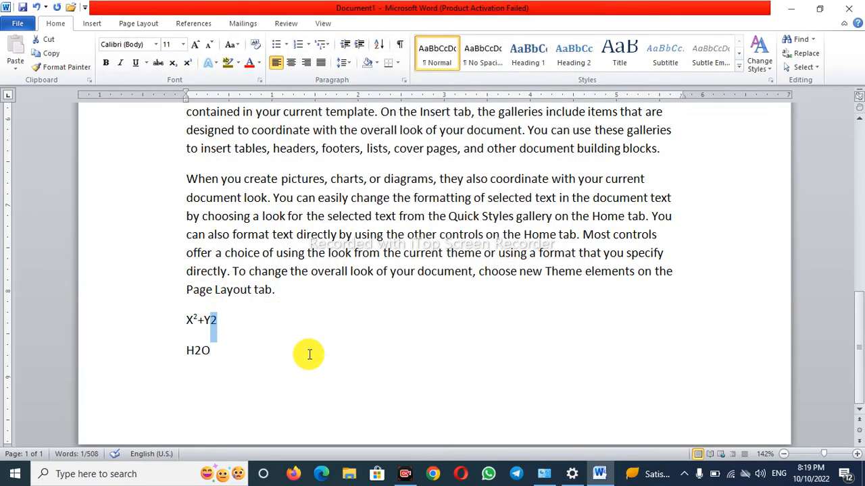
key("ctrl+shift+equal")
key("ctrl+d")
key("Escape")
key("ctrl+shift+equal")
key("ctrl+shift+equal")
key("ctrl+shift+equal")
key("ctrl+shift+equal")
key("ctrl+shift+equal")
key("ctrl+shift+equal")
key("ctrl+shift+equal")
key("ctrl+shift+equal")
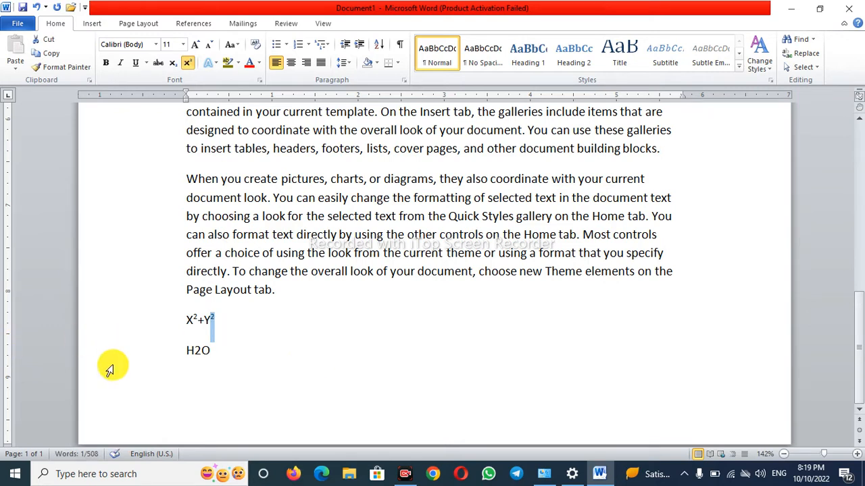
Format the 2 in H2O as subscript, toggling the effect off and on and leaving it applied
left_click(195, 351)
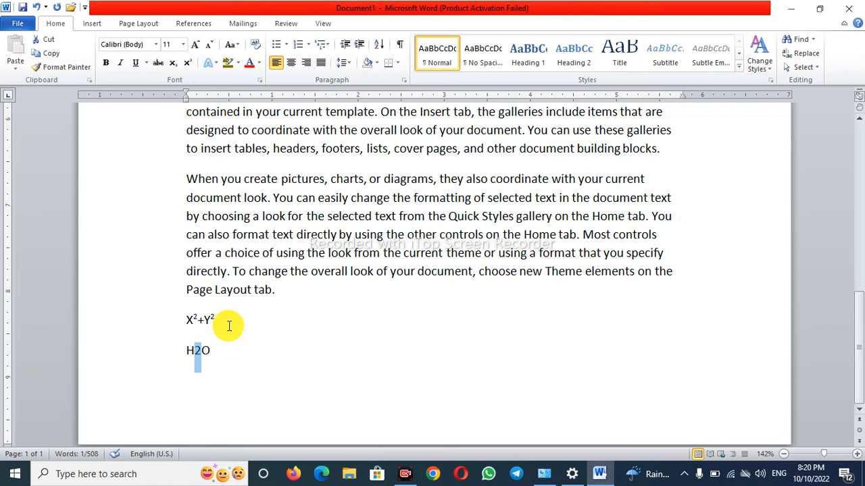
left_click(173, 63)
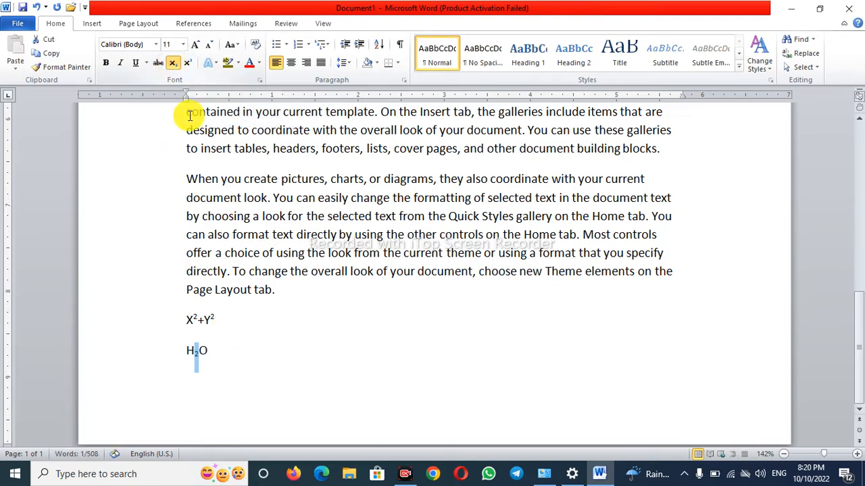
key("ctrl+equal")
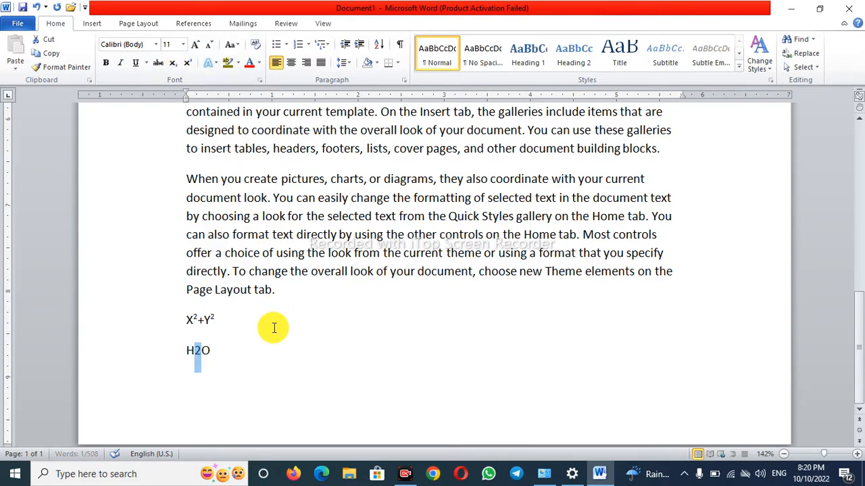
key("ctrl+equal")
key("ctrl+equal")
key("ctrl+equal")
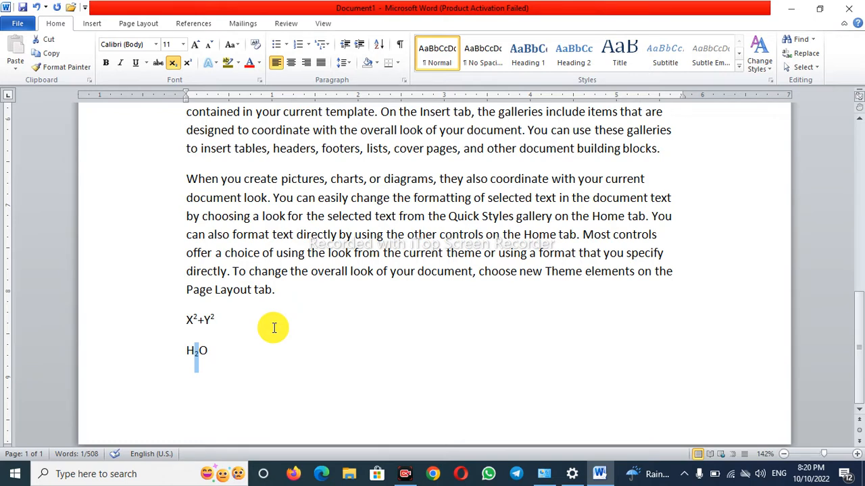
Toggle superscript off and back on for the 2 after Y, leaving the cursor behind it
left_click(215, 320)
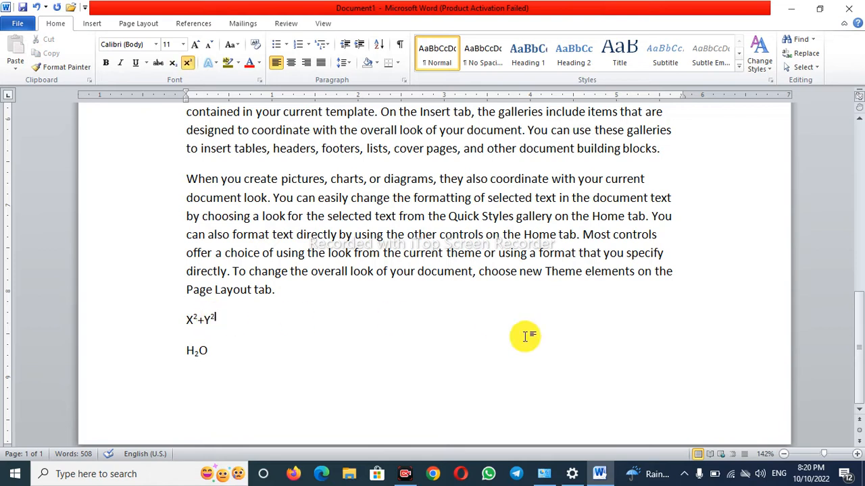
type("this")
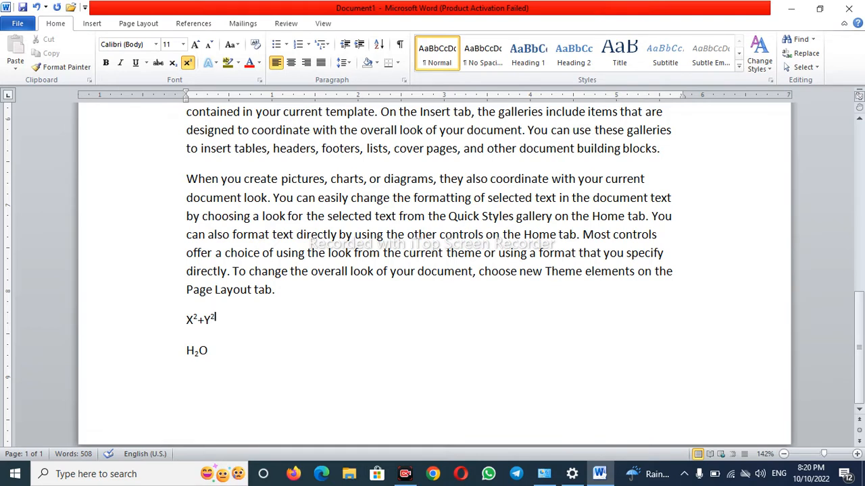
key("shift+Left")
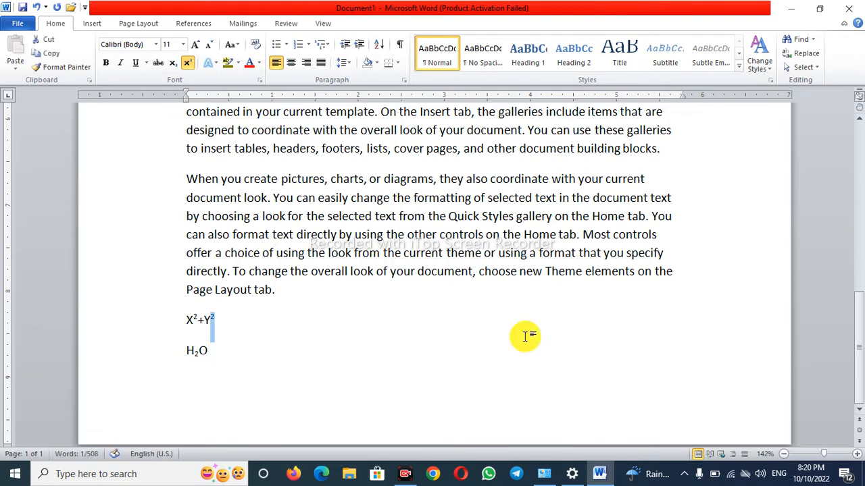
key("ctrl+shift+equal")
key("ctrl+shift+equal")
key("Right")
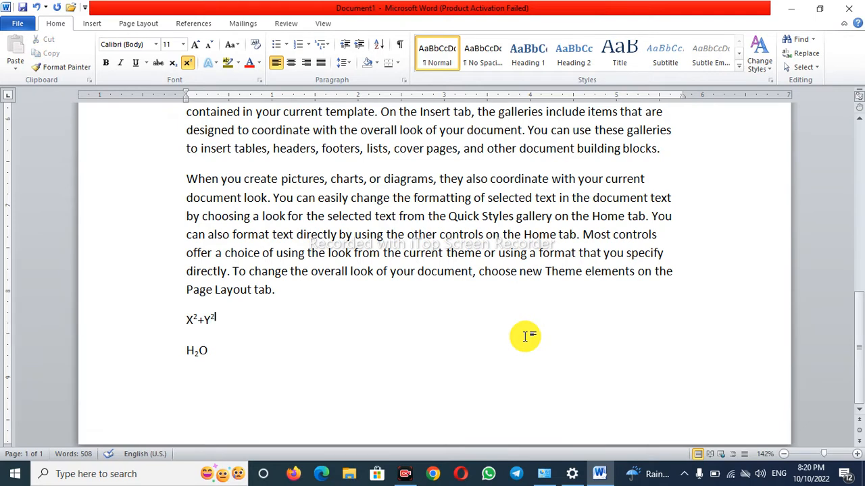
Switch superscript off behind the expression, enter the trial text dgfg, and delete it together with the 2 after Y
key("ctrl+shift+equal")
type("dgfg")
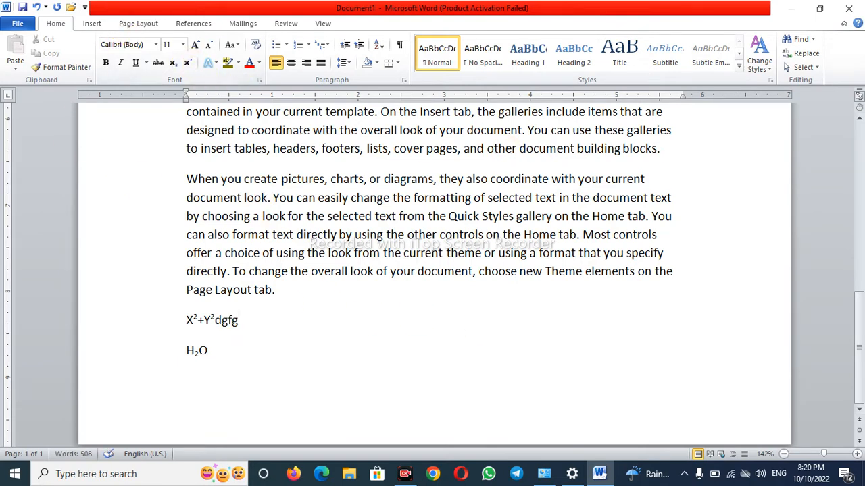
key("BackSpace")
key("BackSpace")
key("BackSpace")
key("BackSpace")
key("BackSpace")
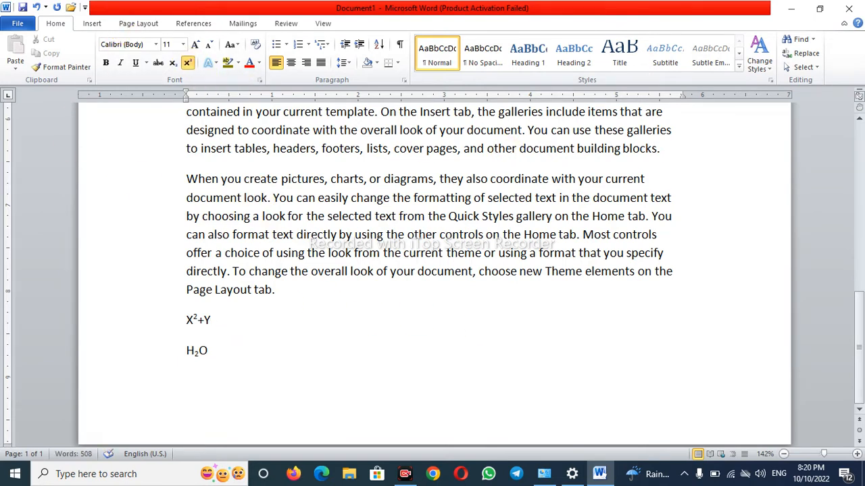
Re-enter the superscript 2 after Y, switch superscript off, and try a normal-height r before deleting it
type("2")
type("dsk")
key("BackSpace")
left_click(185, 64)
type("r")
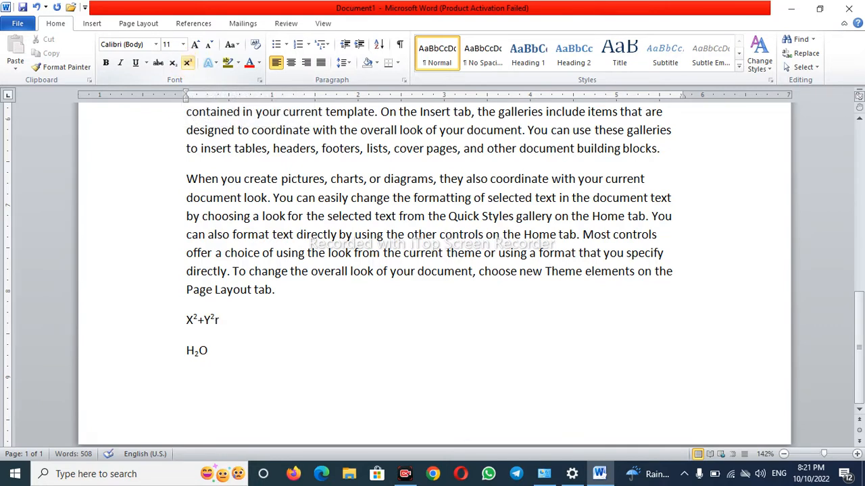
key("BackSpace")
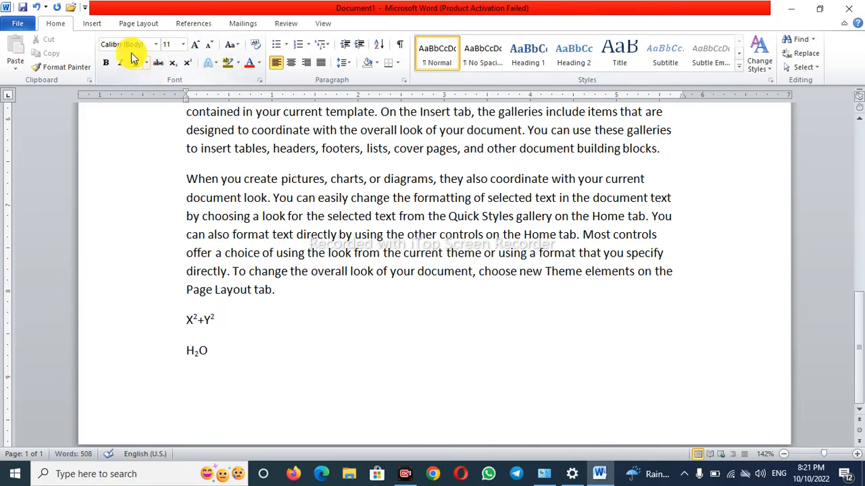
Browse the available fonts and set the document's first paragraph to Franklin Gothic Heavy
scroll(290, 203, "up", 10)
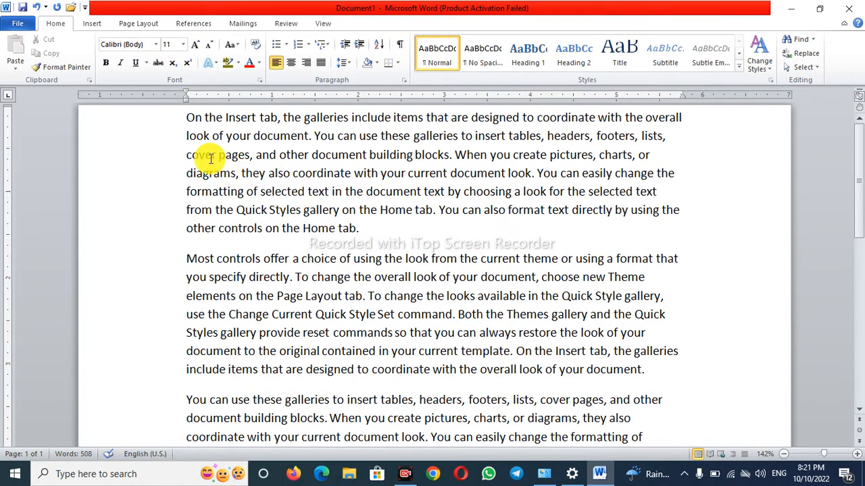
left_click_drag(187, 115, 356, 226)
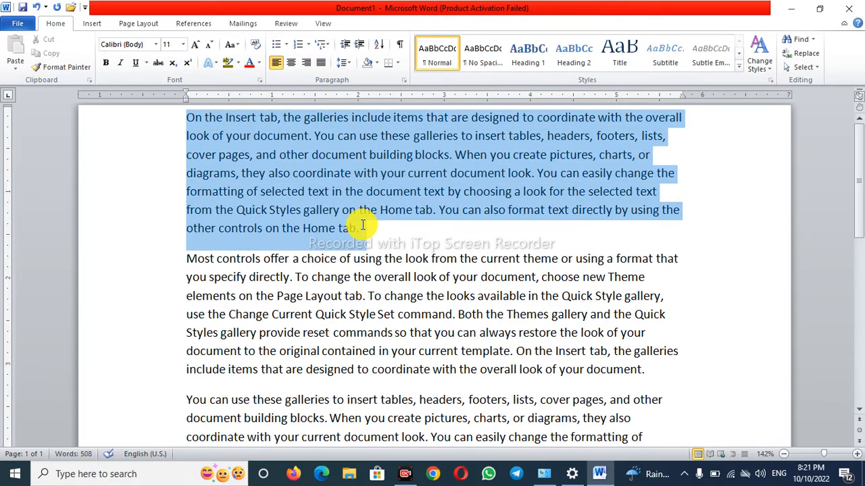
left_click(156, 45)
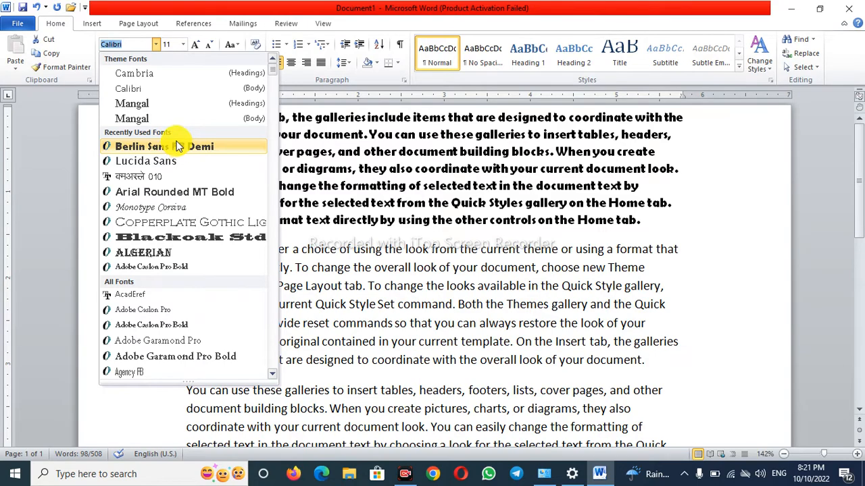
scroll(177, 146, "down", 15)
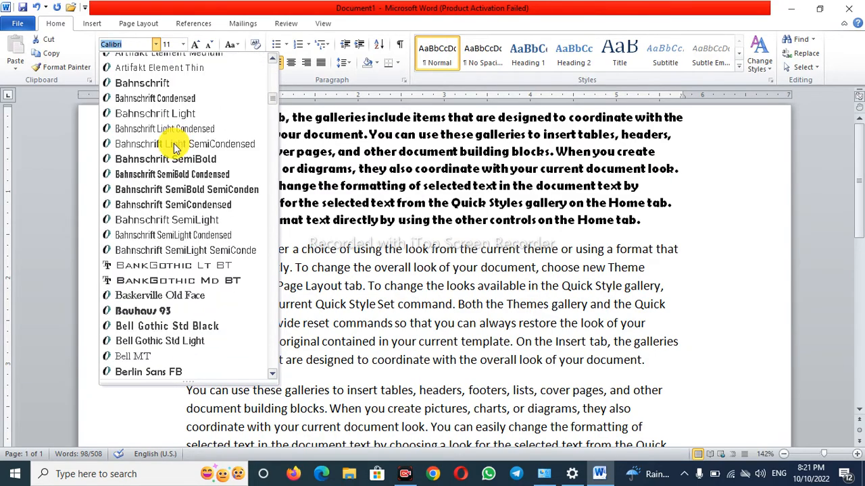
left_click_drag(273, 100, 275, 73)
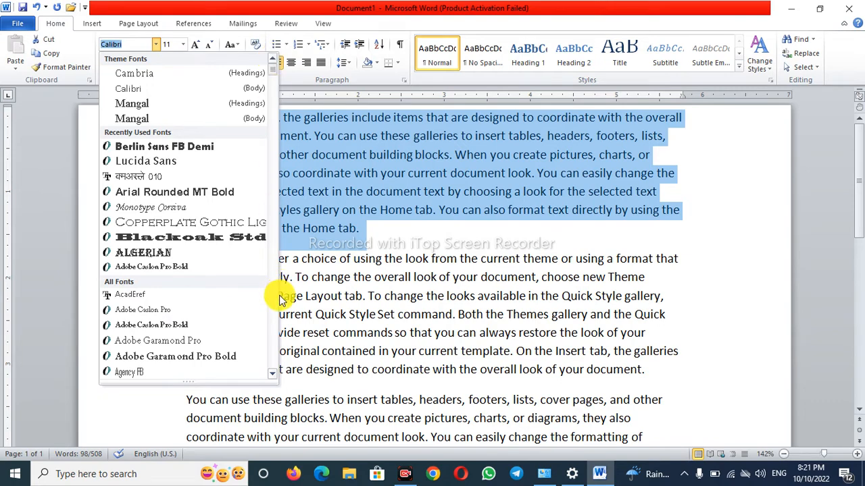
left_click(272, 374)
left_click_drag(273, 377, 273, 377)
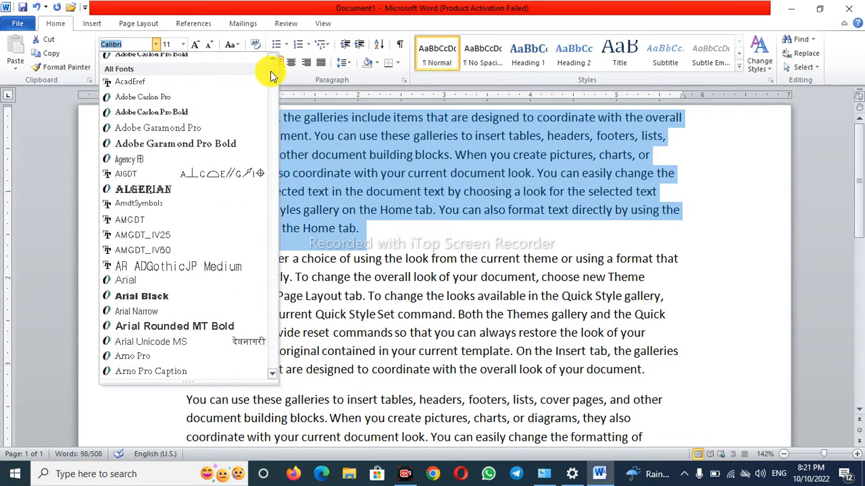
left_click(272, 60)
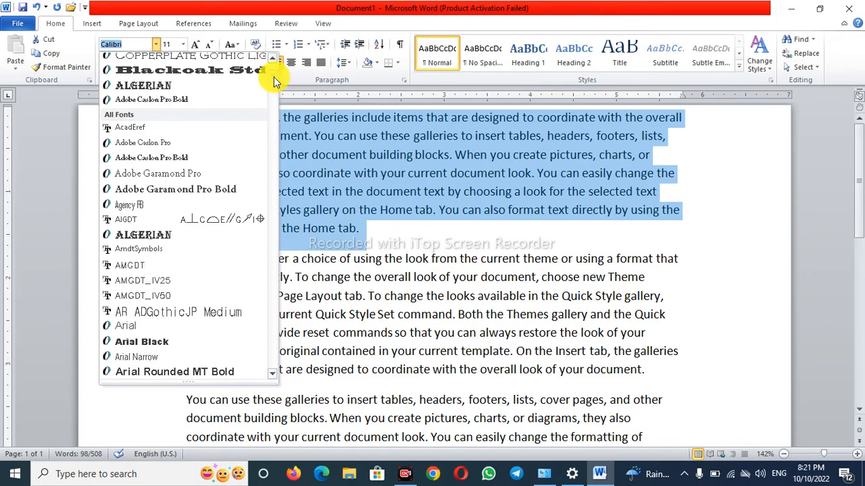
left_click_drag(273, 77, 276, 170)
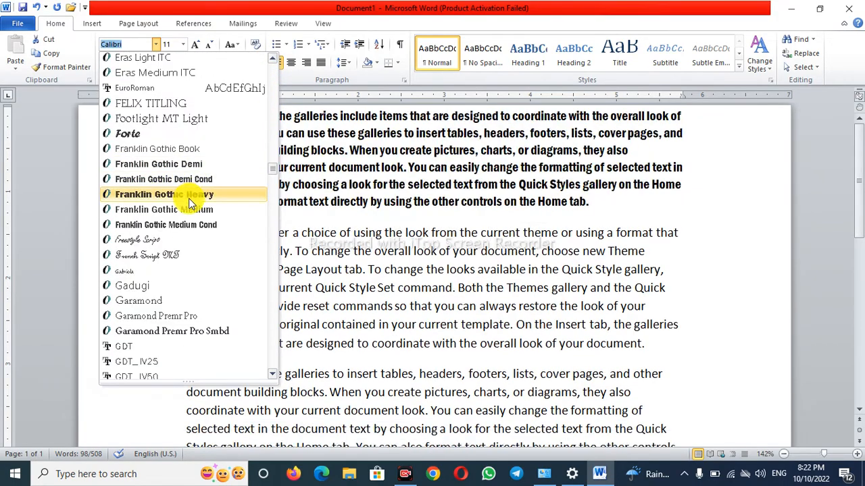
left_click(193, 197)
Change the font of the word "easily" in the first paragraph to Monotype Corsiva
left_click(415, 186)
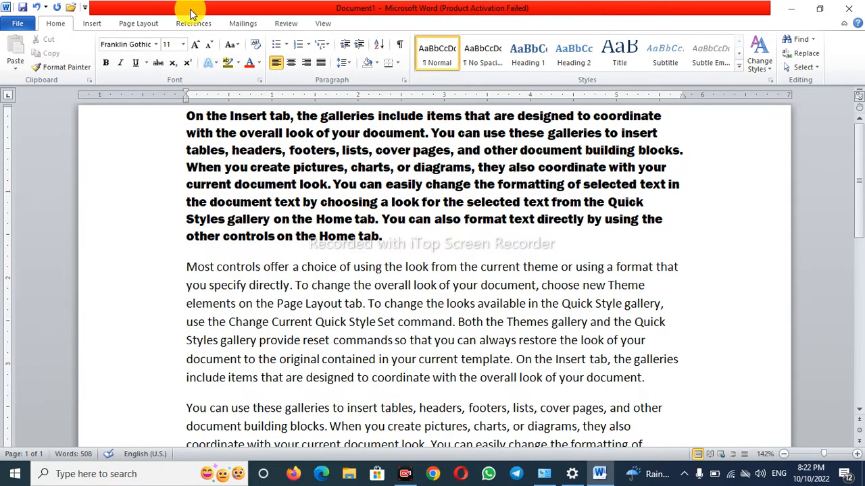
left_click(156, 46)
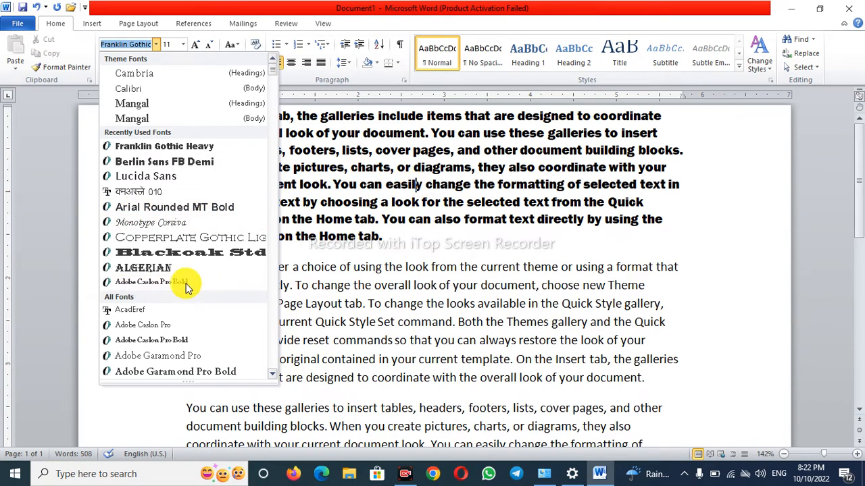
left_click(175, 225)
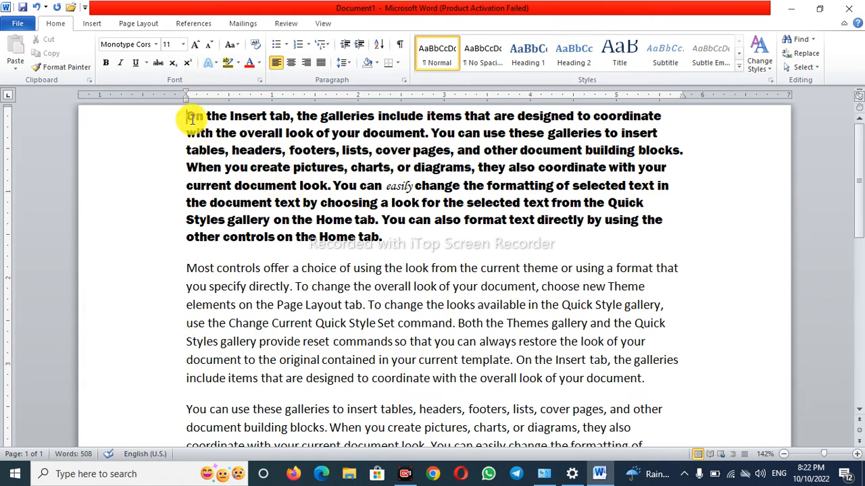
Select mixed-font and single-font passages in the first two paragraphs to compare the font name shown for each
left_click_drag(189, 116, 421, 240)
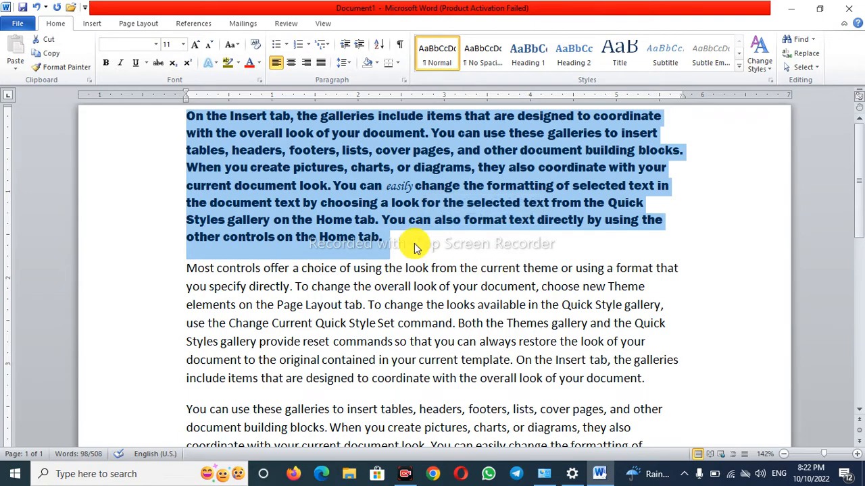
left_click(192, 112)
left_click_drag(187, 115, 378, 236)
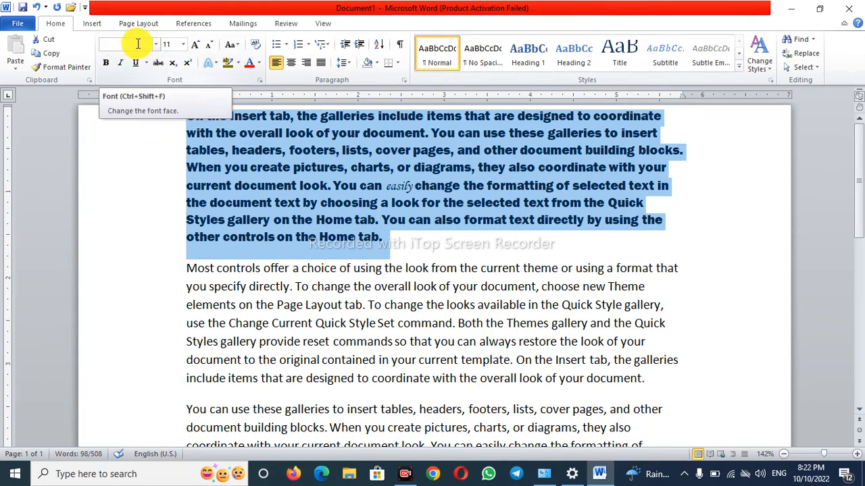
left_click(393, 185)
left_click_drag(187, 133, 362, 133)
left_click_drag(188, 268, 552, 360)
left_click_drag(351, 189, 410, 191)
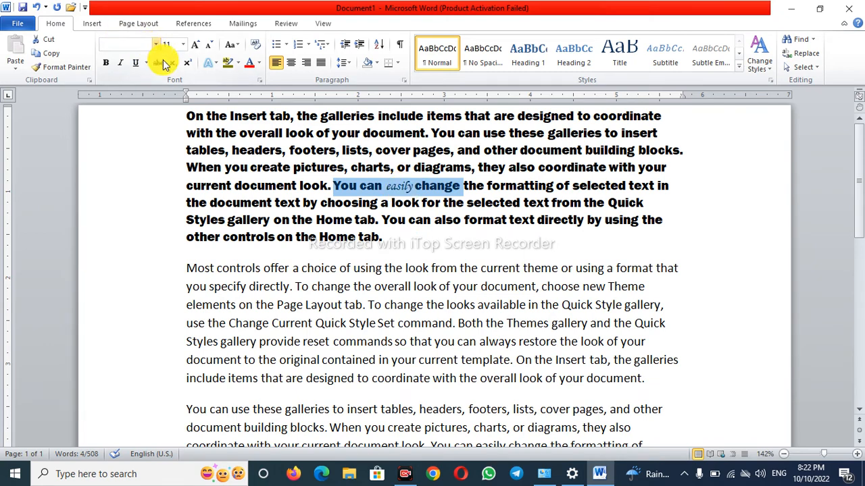
left_click(267, 186)
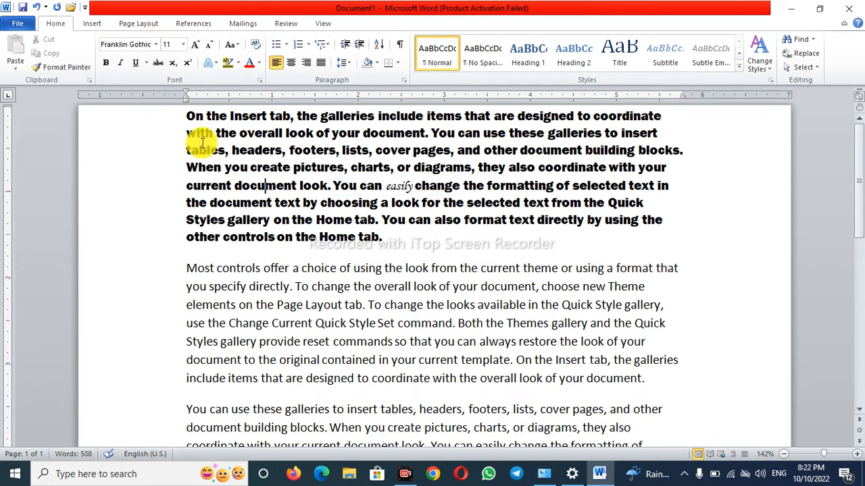
Inspect the font settings and preview other font sizes for the opening lines of the first paragraph without applying changes
left_click_drag(187, 117, 248, 167)
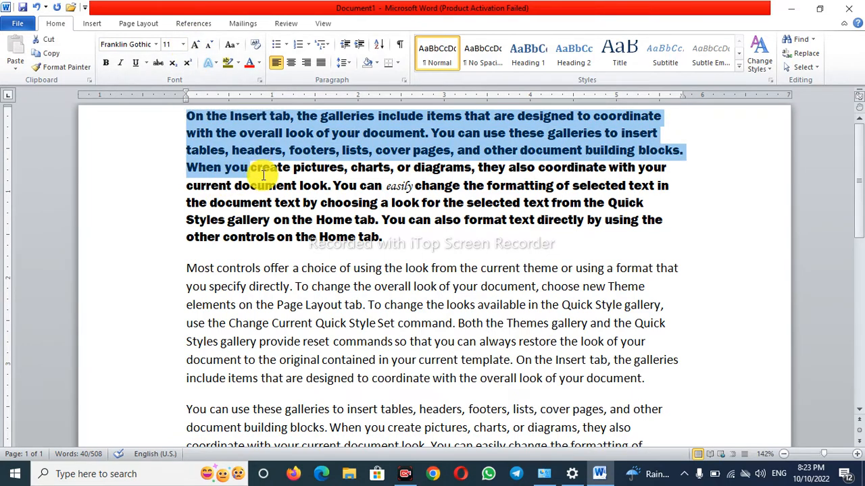
key("ctrl+d")
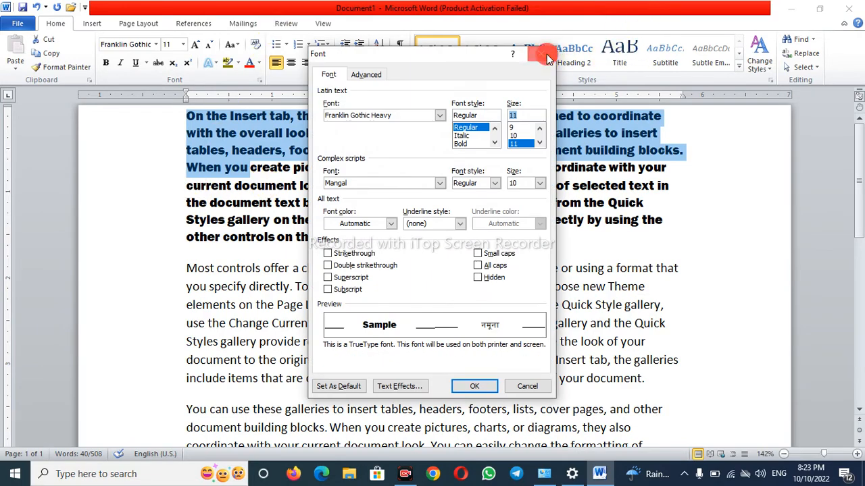
key("Escape")
left_click(182, 44)
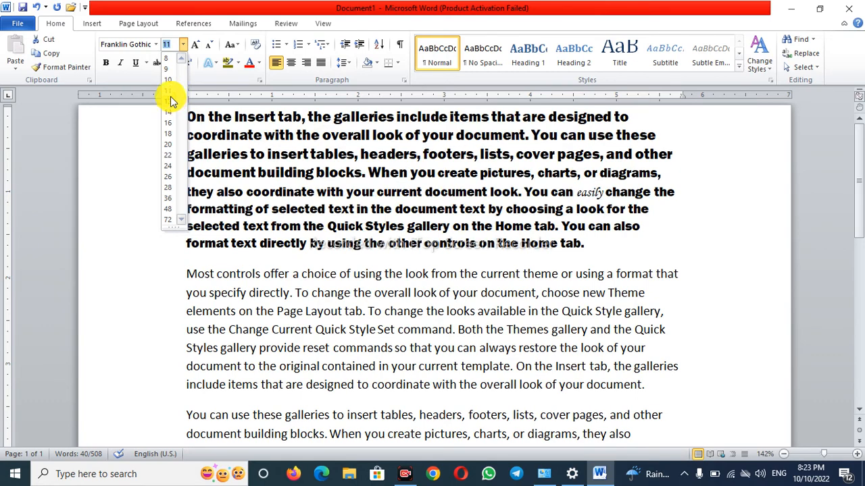
left_click(299, 285)
Set the words "To change" in the second paragraph to 24 pt, and undo the size change
left_click_drag(296, 286, 334, 285)
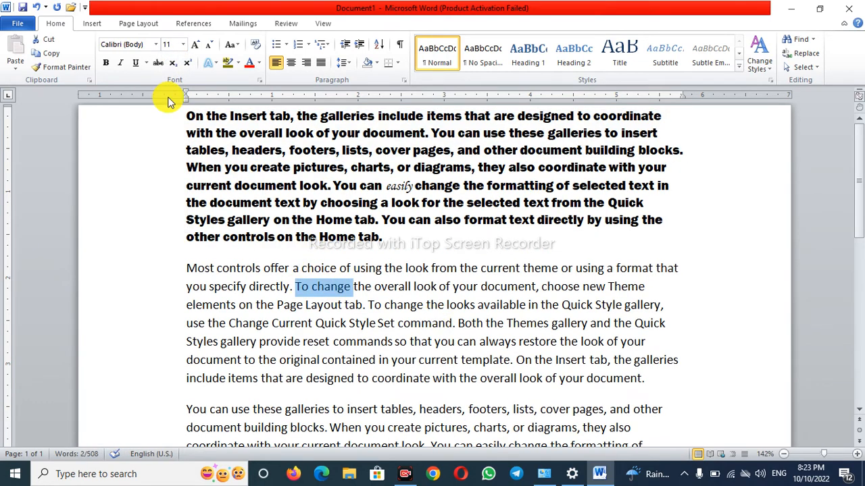
left_click(182, 44)
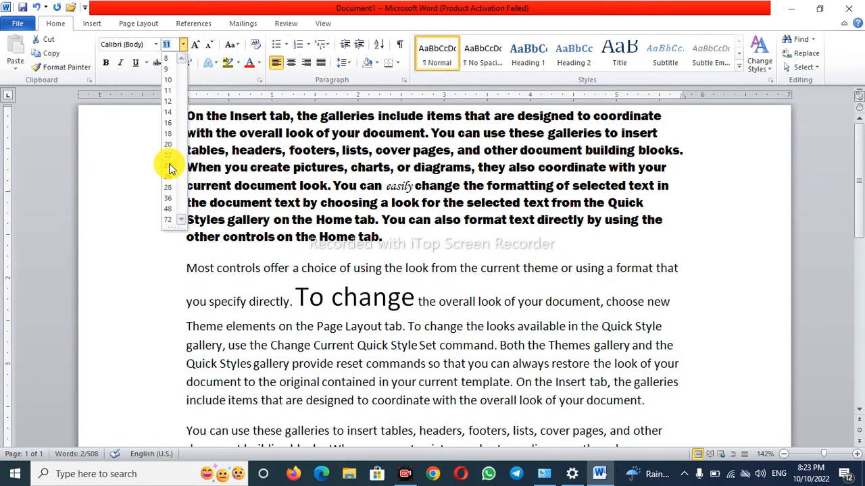
left_click(168, 166)
left_click(344, 299)
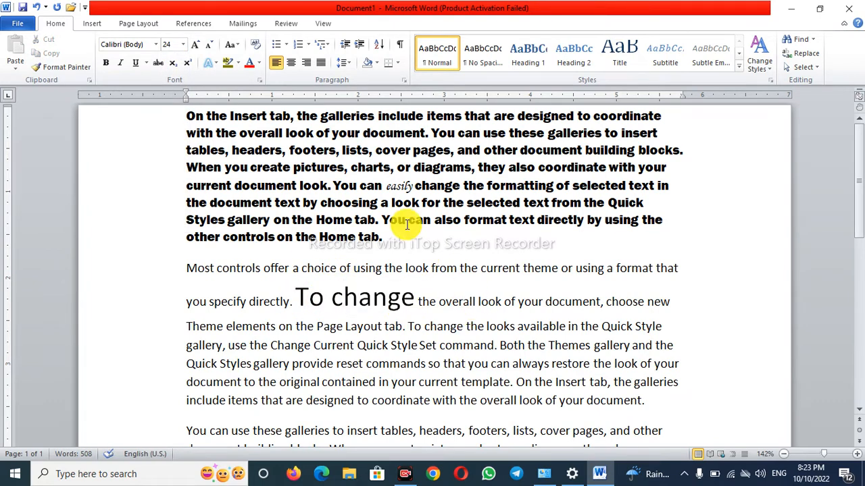
key("ctrl+z")
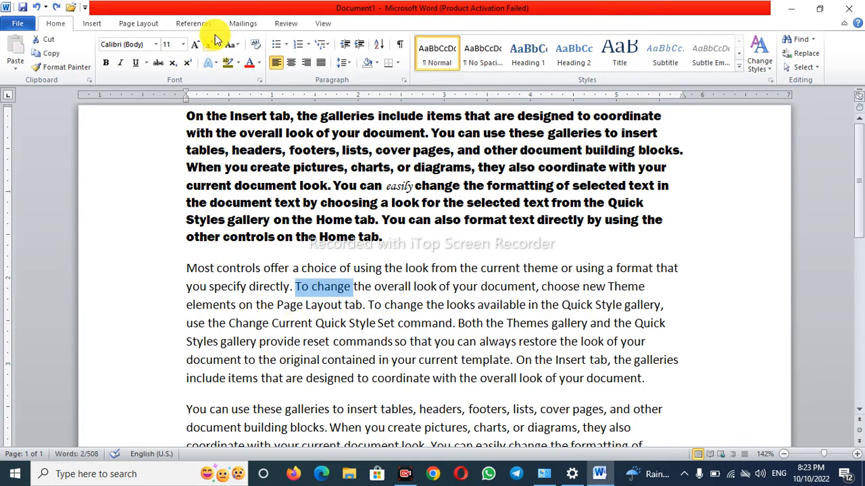
Enlarge the second paragraph's text step by step past 16 pt, and shrink it again step by step
left_click(258, 286)
left_click_drag(198, 273, 649, 378)
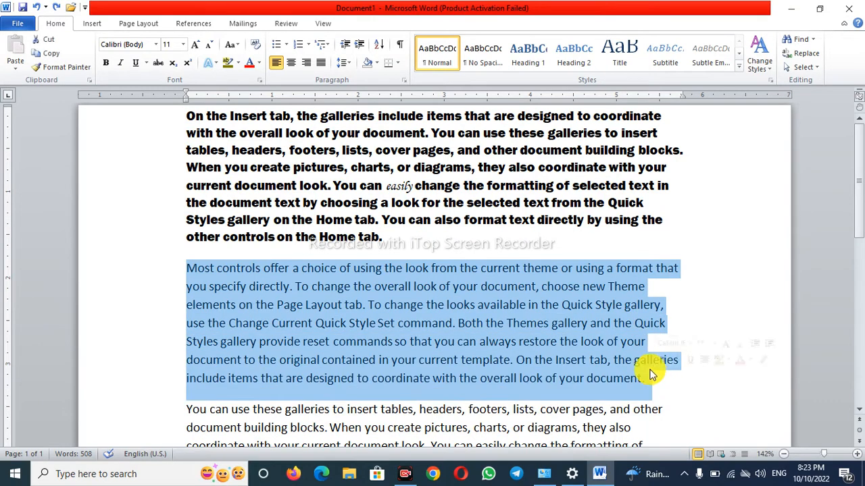
left_click(194, 48)
left_click(194, 48)
left_click(193, 48)
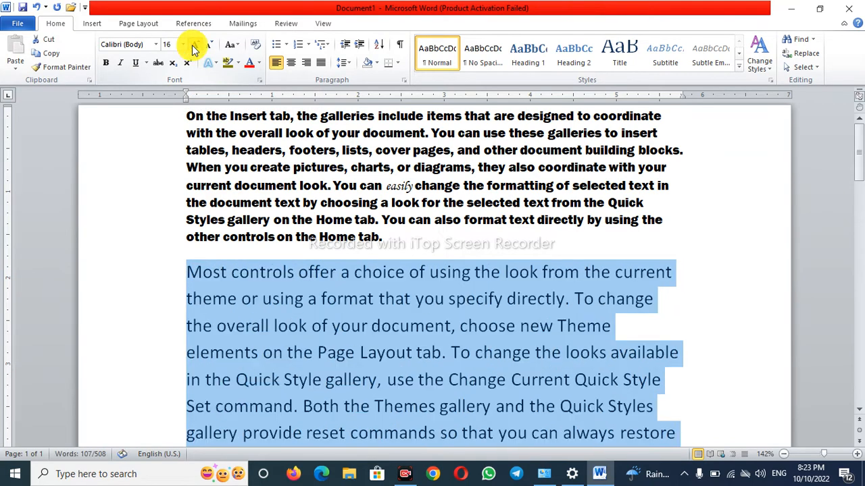
left_click(193, 46)
left_click(211, 52)
left_click(210, 52)
left_click(210, 52)
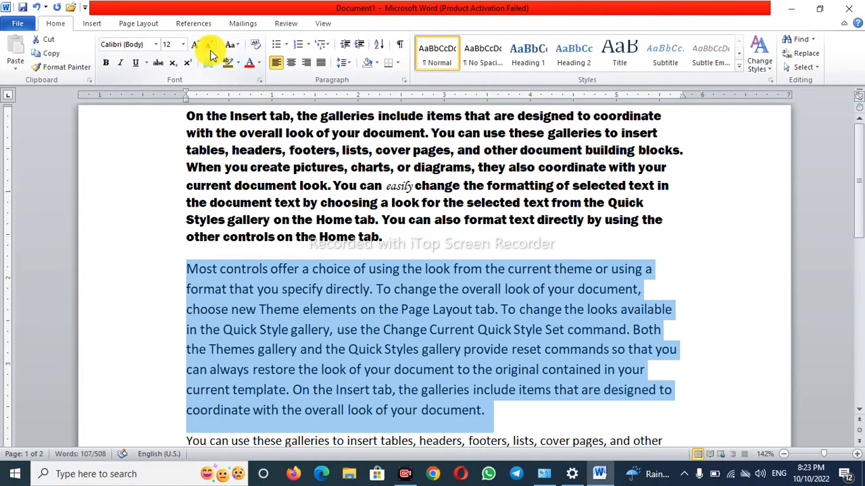
left_click(209, 52)
Grow the second paragraph's text step by step to 16 pt, and set its font size to 11
left_click(193, 46)
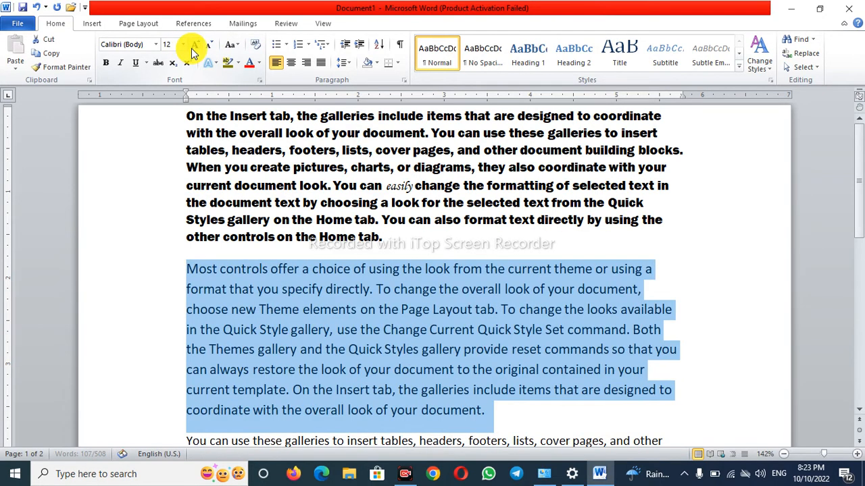
left_click(193, 49)
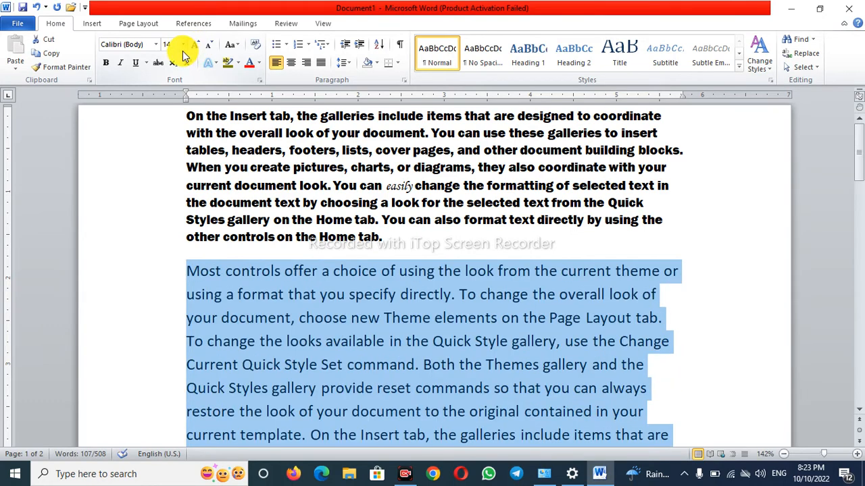
left_click(192, 45)
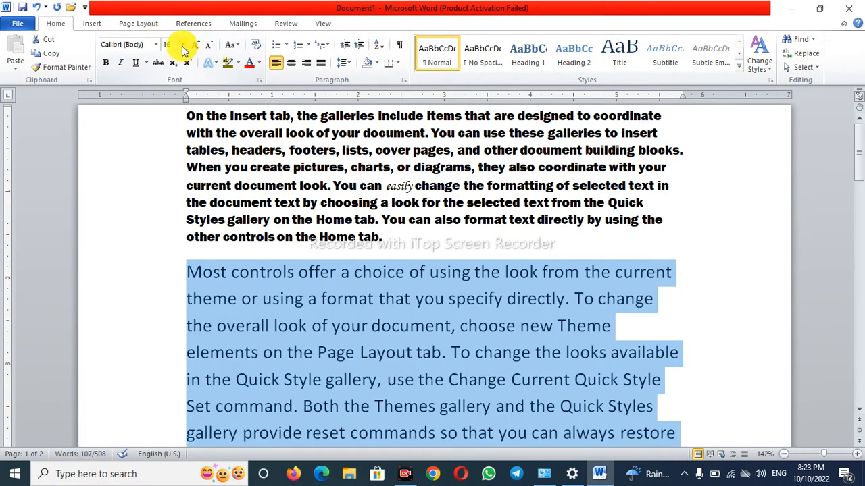
left_click(182, 45)
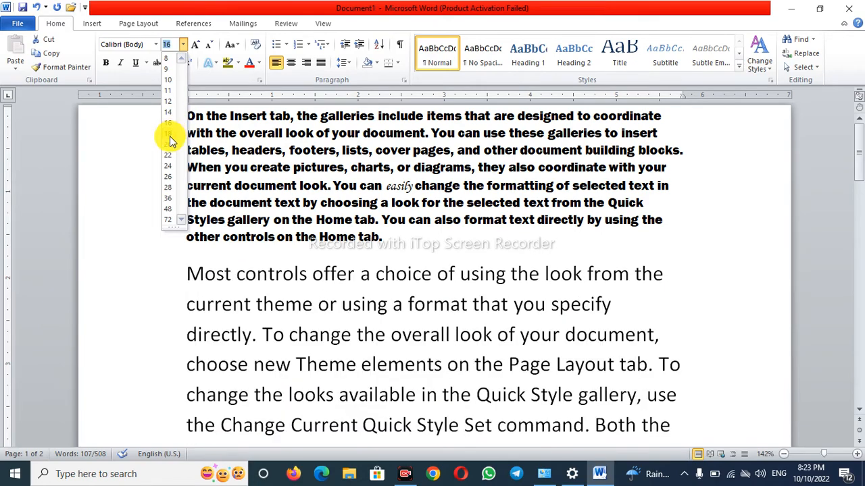
left_click(168, 90)
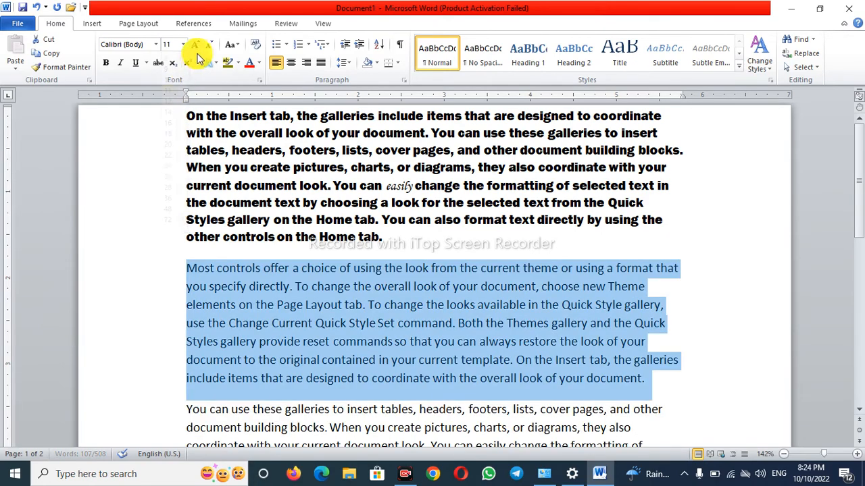
Shrink the second paragraph's text to 9 pt, grow it step by step to 12 pt, and deselect it
left_click(209, 46)
left_click(209, 46)
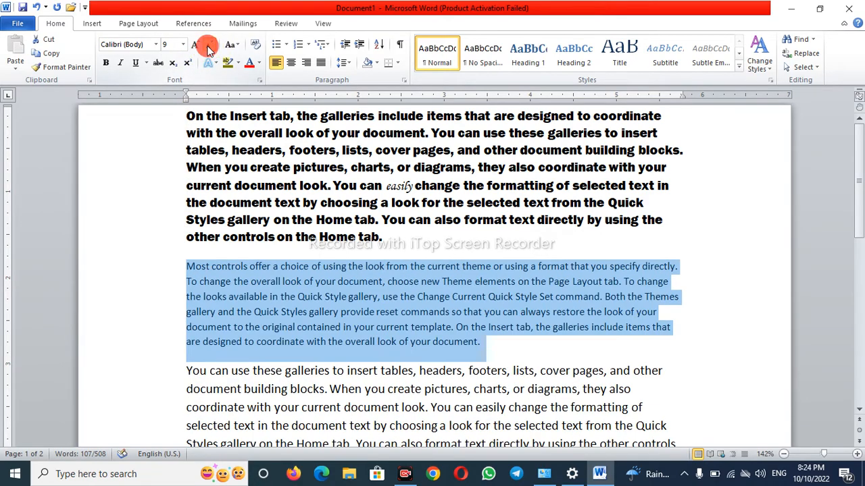
left_click(197, 46)
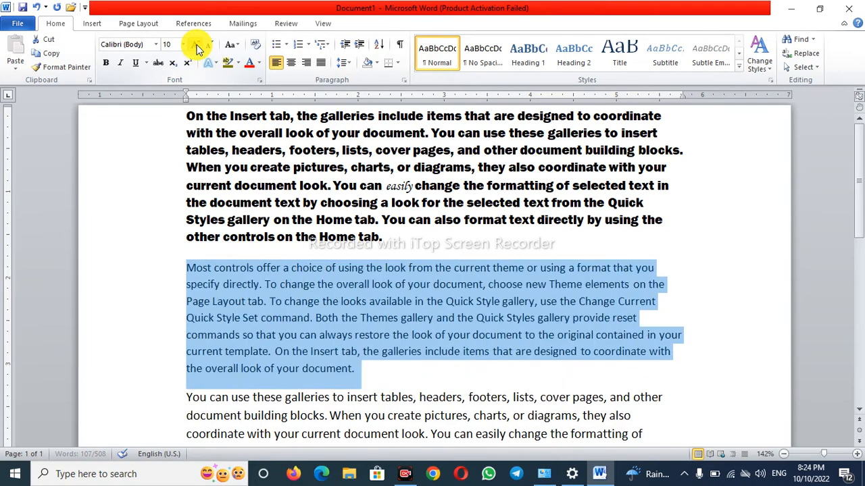
left_click(197, 46)
left_click(196, 46)
left_click(396, 391)
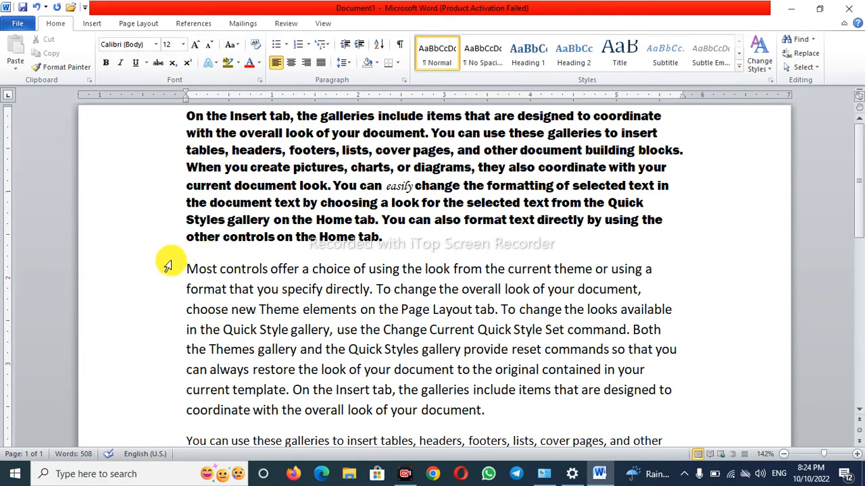
Change the whole second paragraph to lowercase, and change it to UPPERCASE
left_click_drag(188, 265, 491, 413)
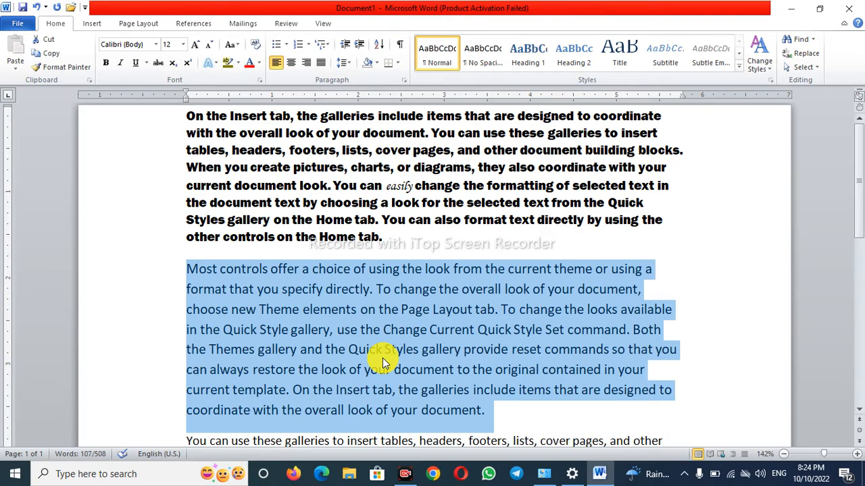
left_click(230, 44)
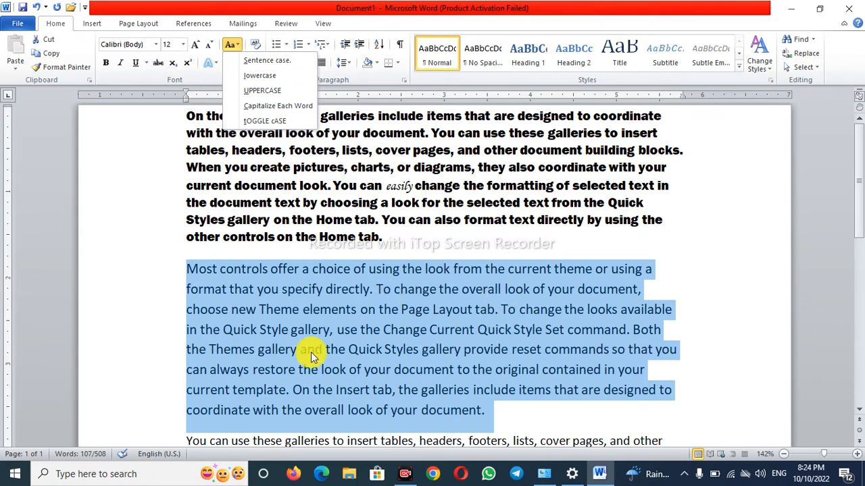
left_click(259, 80)
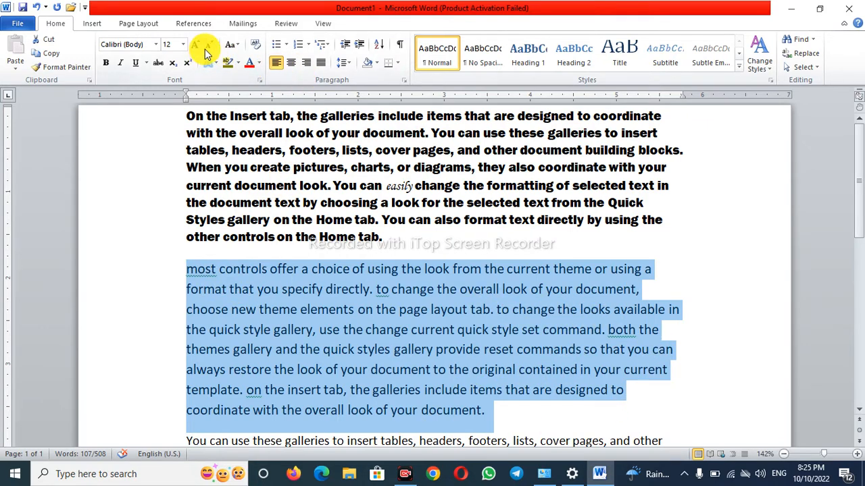
left_click(232, 45)
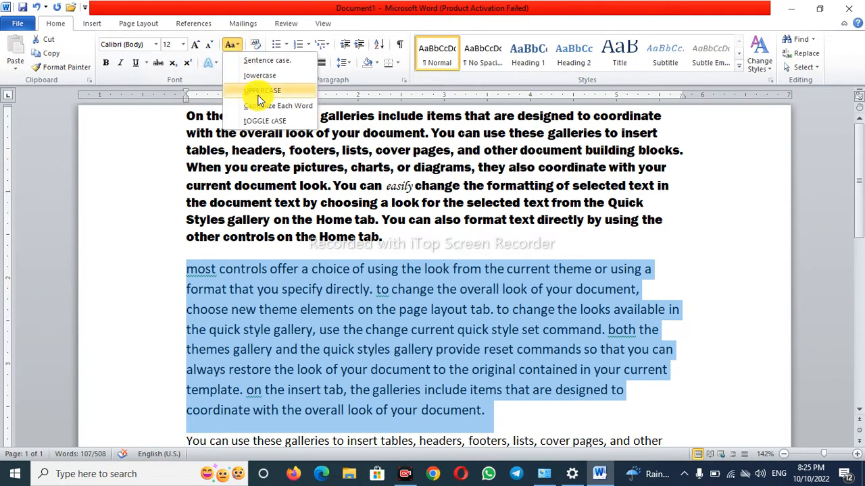
left_click(264, 92)
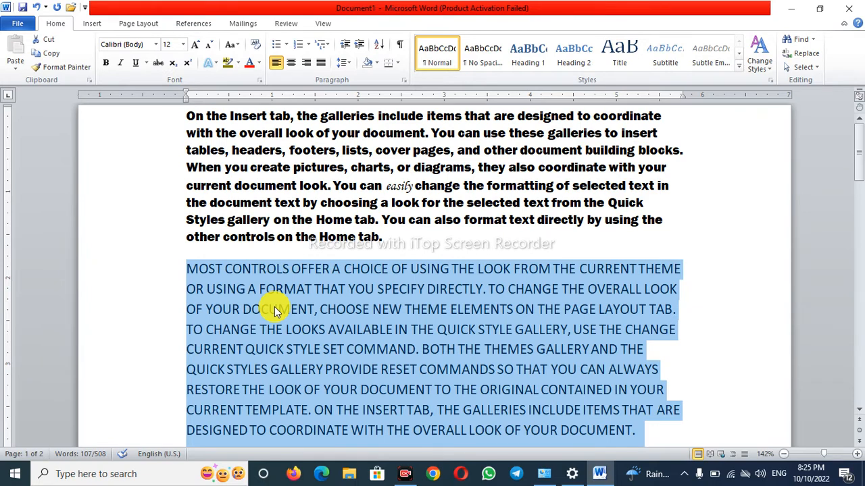
left_click(193, 272)
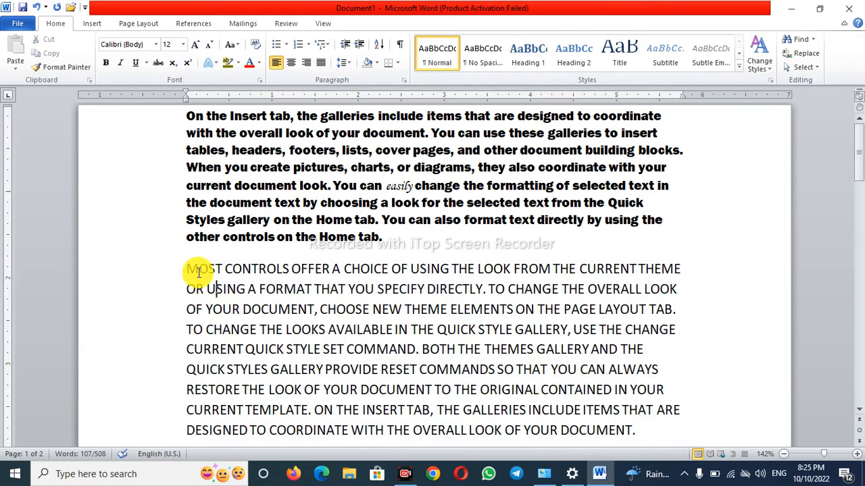
Shrink the letters "MOS" at the start of the second paragraph to 11 pt, and change them to lowercase
left_click_drag(191, 271, 215, 269)
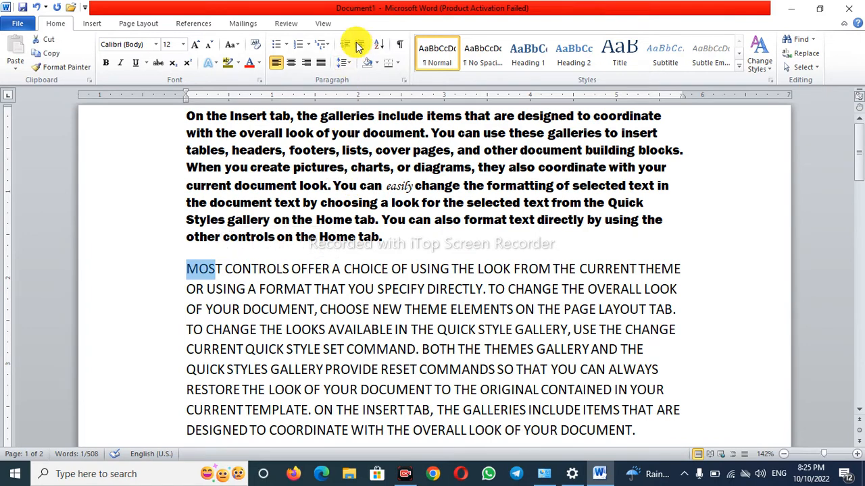
key("ctrl+[")
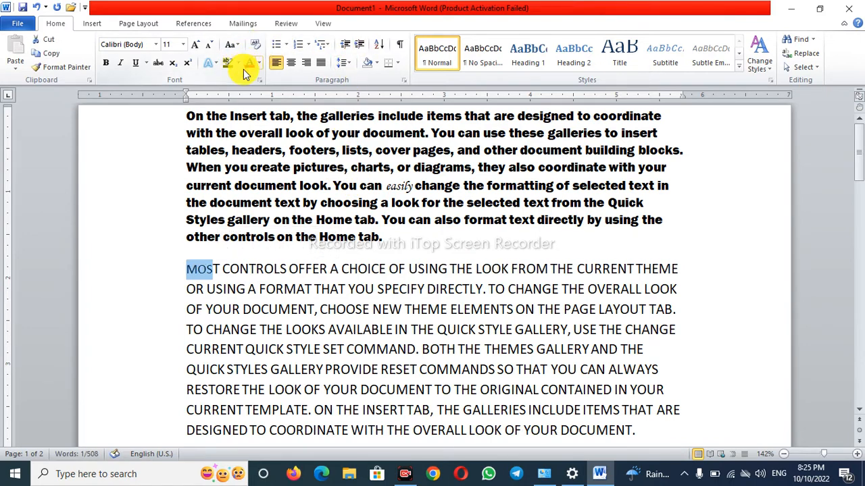
left_click(237, 63)
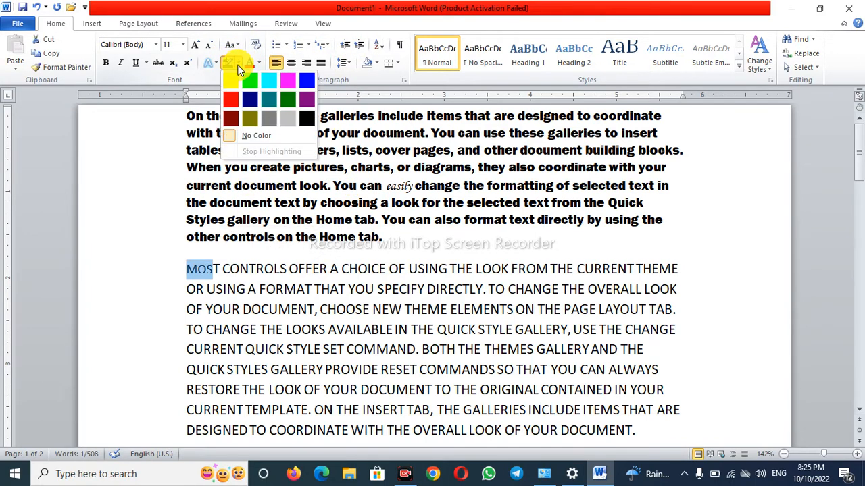
left_click(237, 44)
left_click(237, 44)
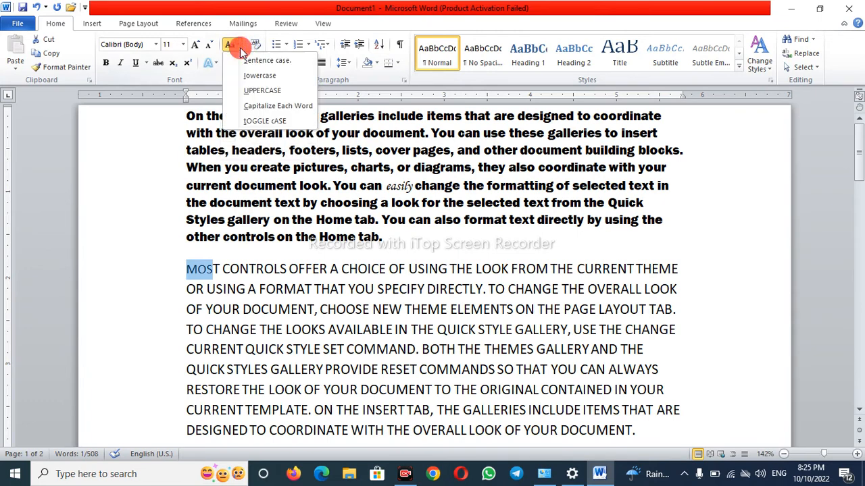
left_click(270, 75)
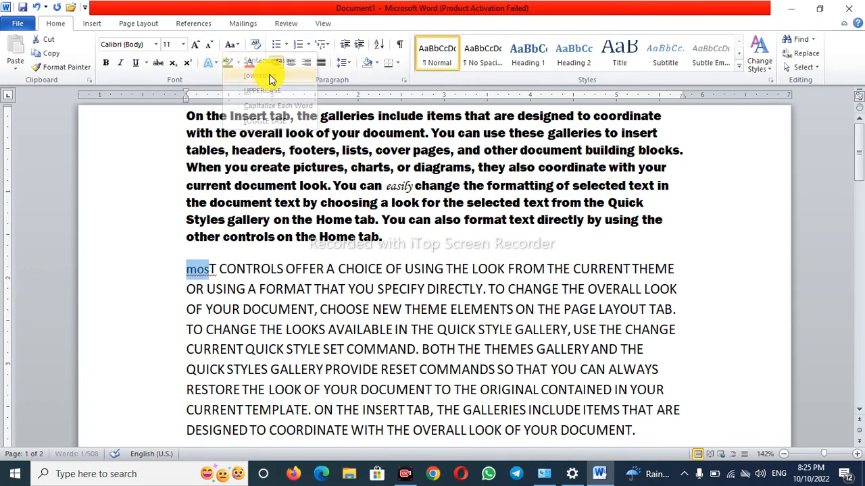
Change the second paragraph's text from its first word through "COMMANDS SO" to UPPERCASE
left_click(183, 270)
left_click_drag(184, 271, 513, 370)
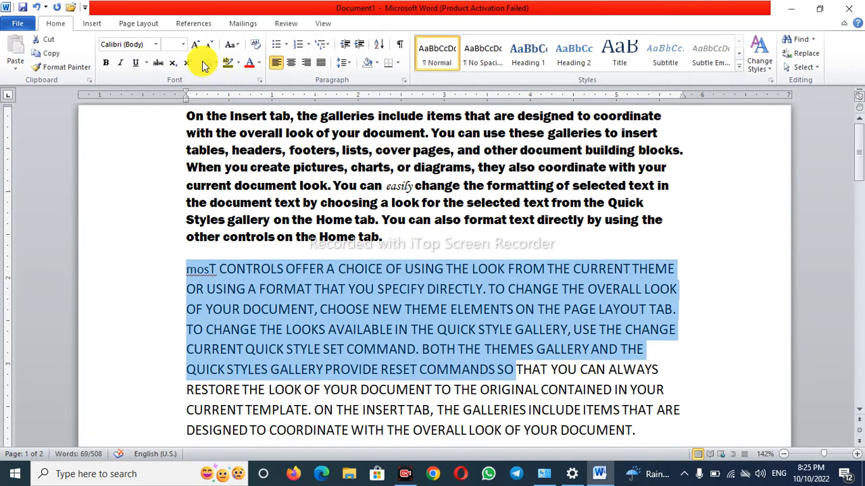
left_click(231, 45)
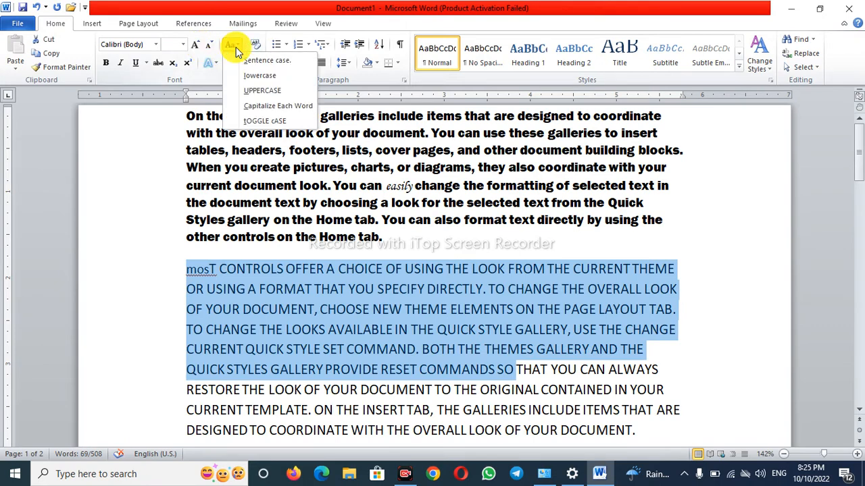
left_click(252, 91)
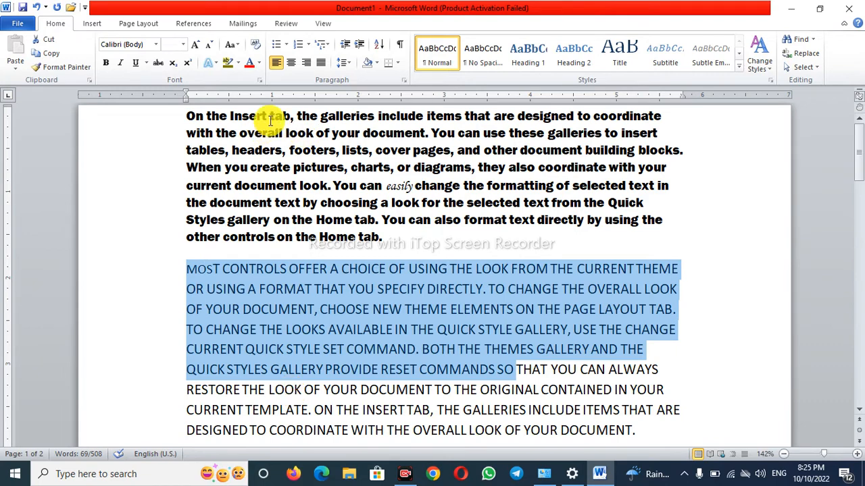
left_click(260, 237)
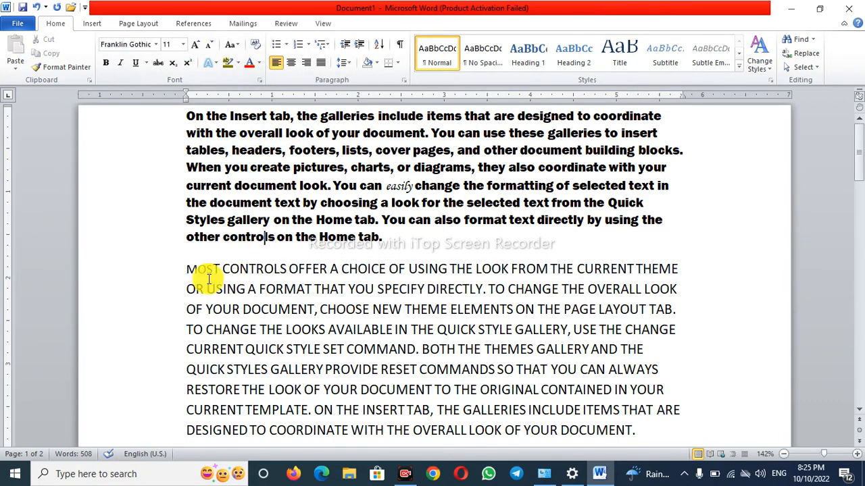
Apply the Capitalize Each Word case to the entire second paragraph
left_click_drag(186, 273, 495, 370)
left_click(179, 291)
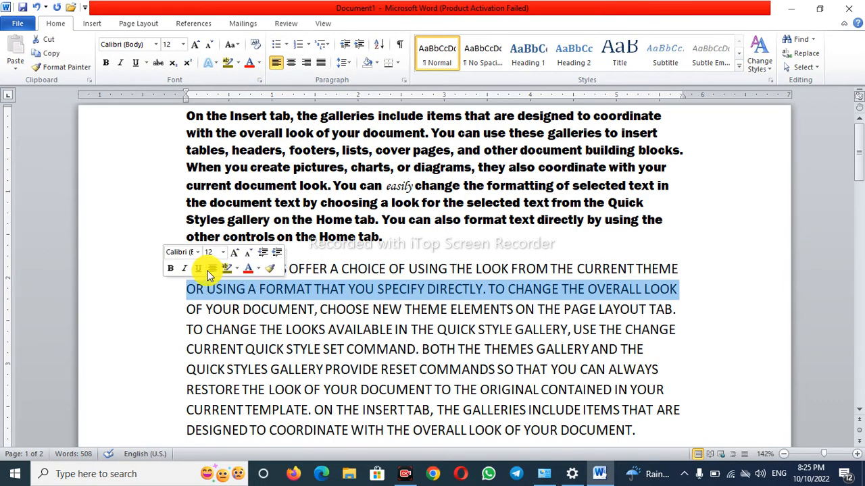
left_click(342, 307)
left_click_drag(185, 269, 642, 430)
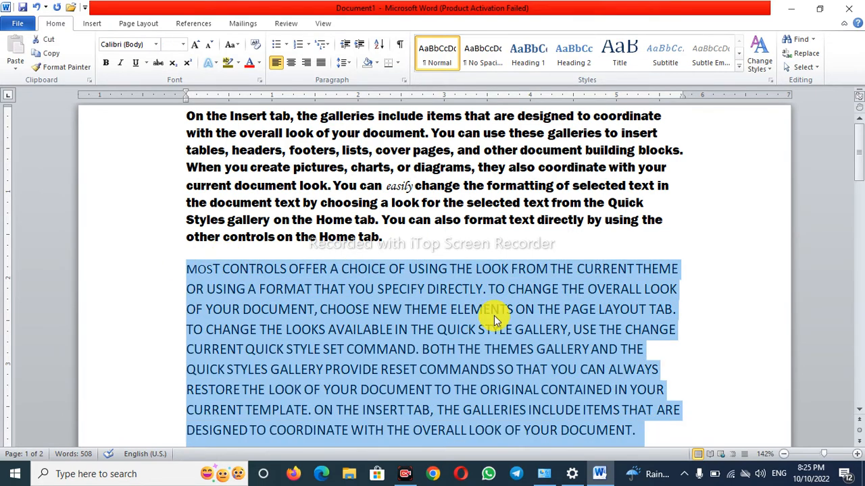
left_click(232, 45)
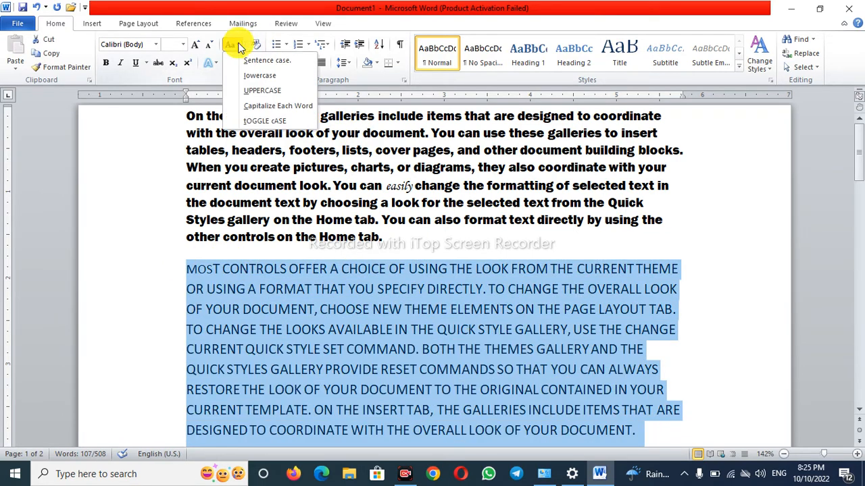
left_click(276, 108)
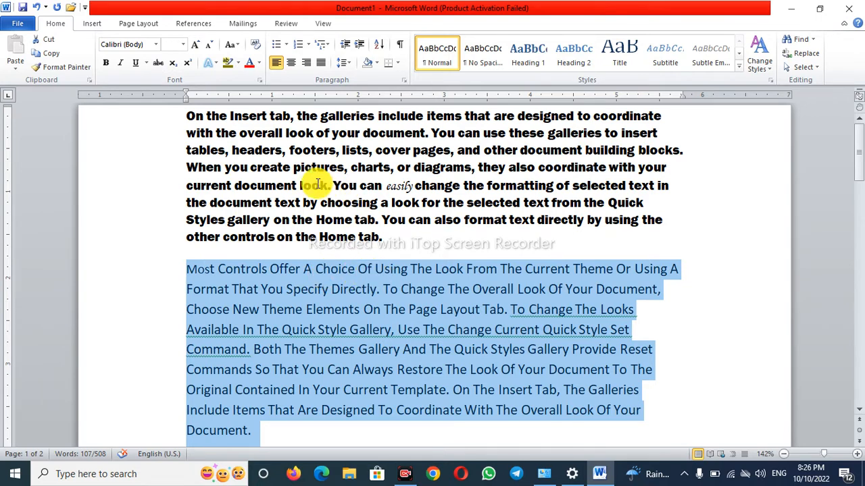
Apply tOGGLE cASE to the second paragraph, and point out the first letters of its opening words
left_click(233, 45)
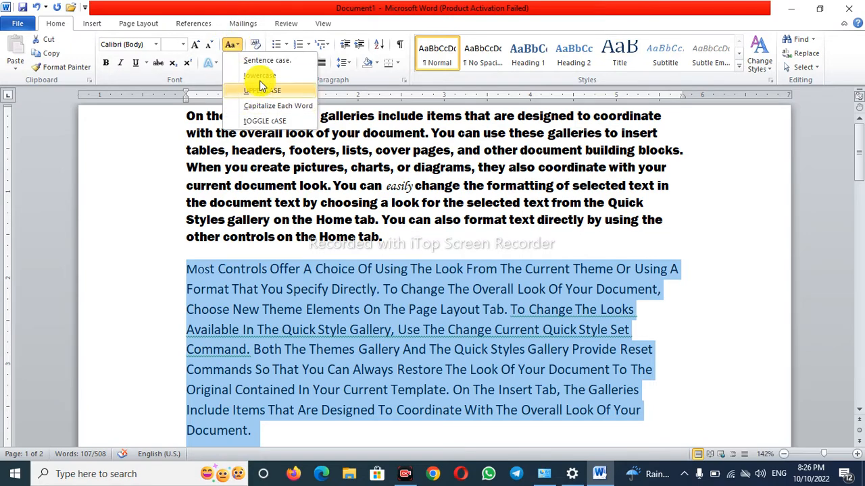
left_click(272, 120)
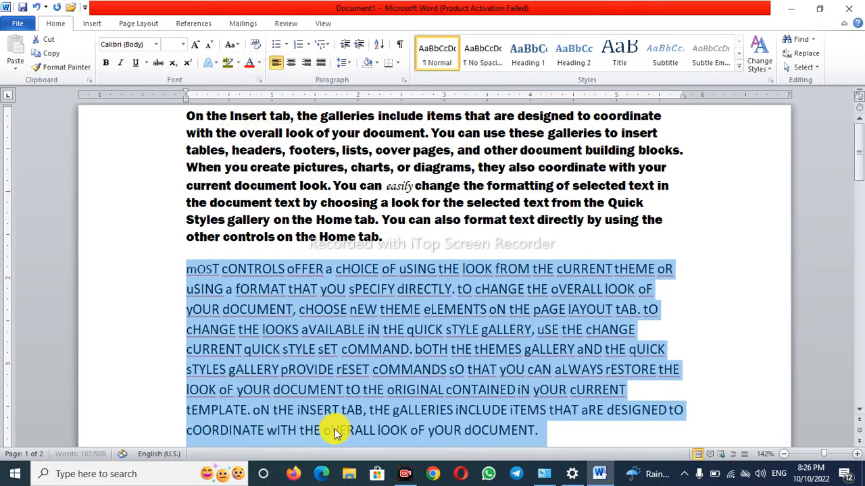
left_click(302, 410)
double_click(194, 271)
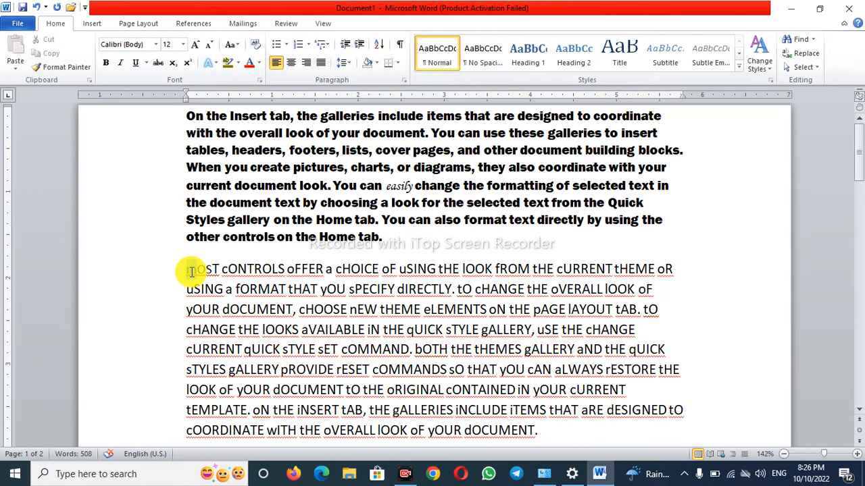
left_click_drag(228, 269, 223, 271)
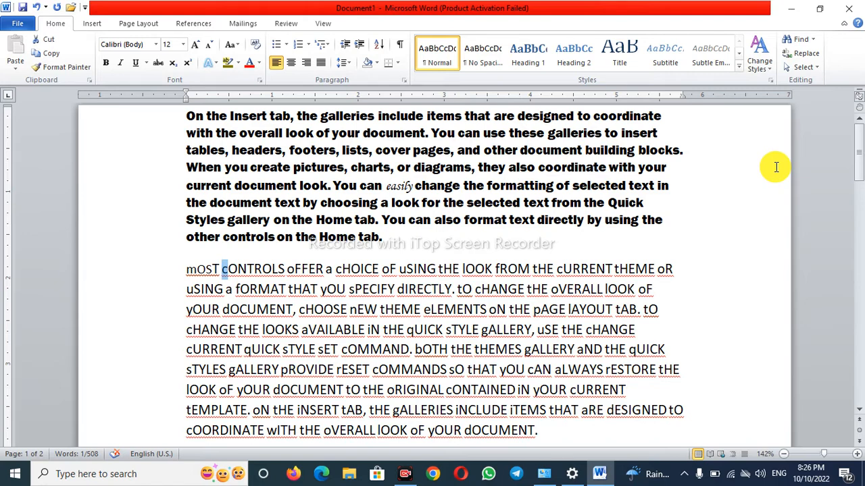
Add a new line below the second paragraph with the text "This isSDJFK DKJFSDKLFJ SDFJSDJDJKFS"
left_click(554, 437)
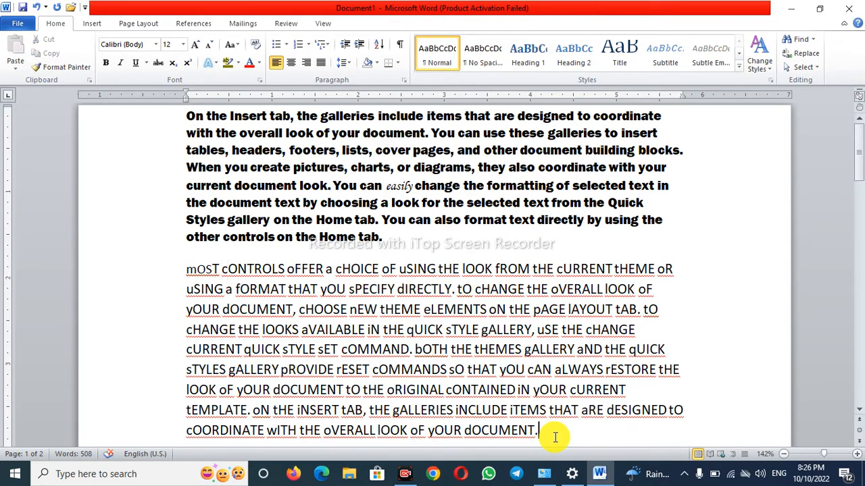
key("ctrl+v")
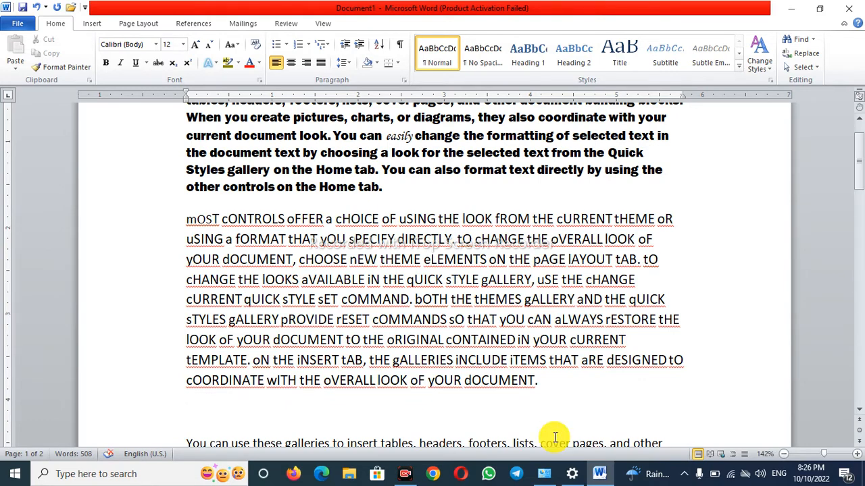
type("t")
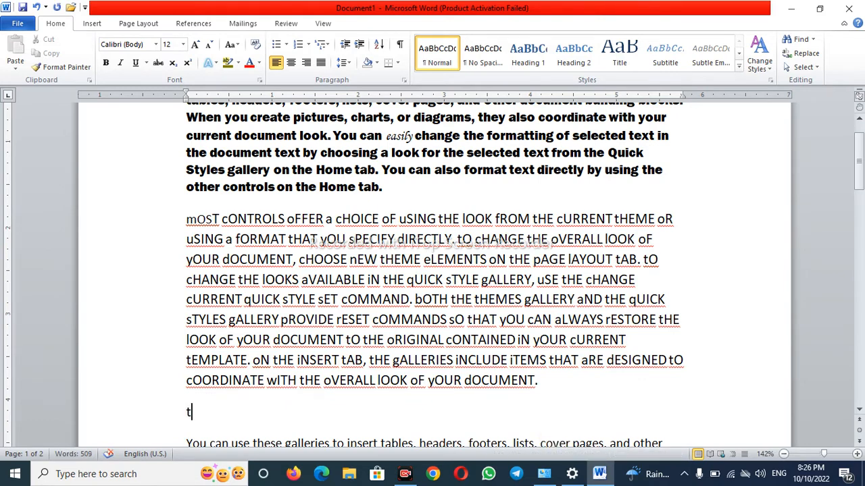
type("his isSDJFK")
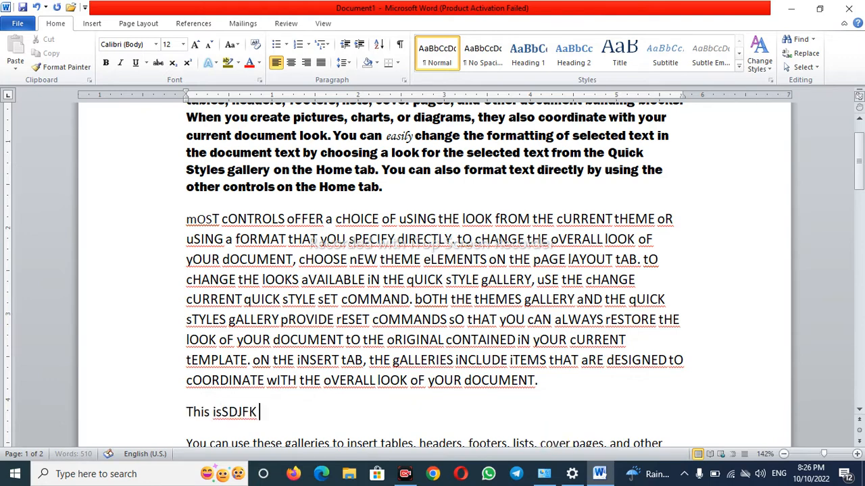
type(" DKJFSDKLFJ SDFJSDJDJKFS")
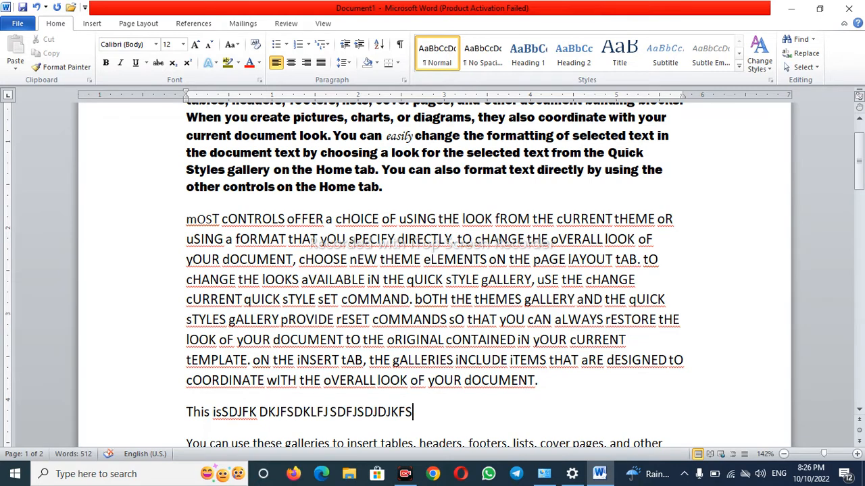
Toggle the case of "yOUR dOCUMENT." and "This" across the two paragraphs, and undo the case change
left_click_drag(185, 411, 429, 392)
left_click(260, 65)
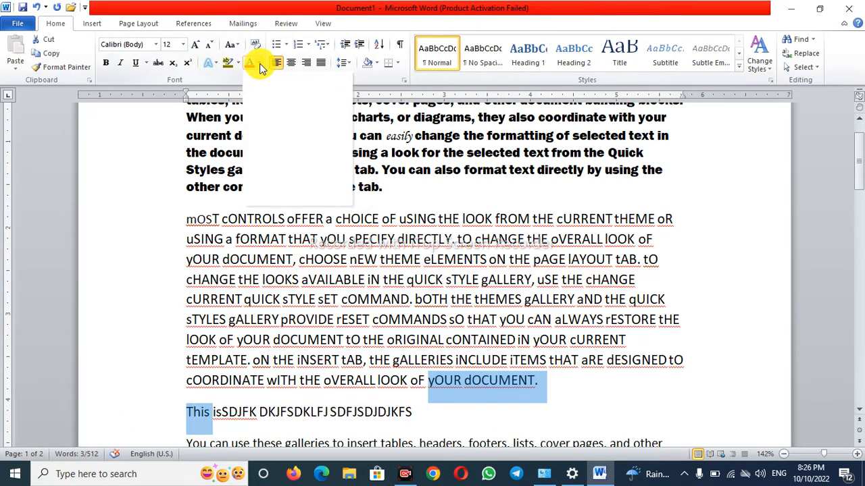
left_click(231, 43)
left_click(253, 121)
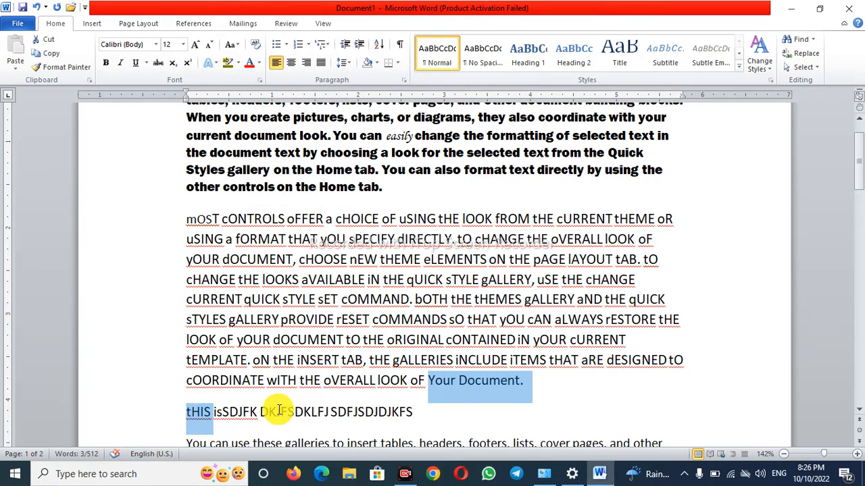
left_click(242, 412)
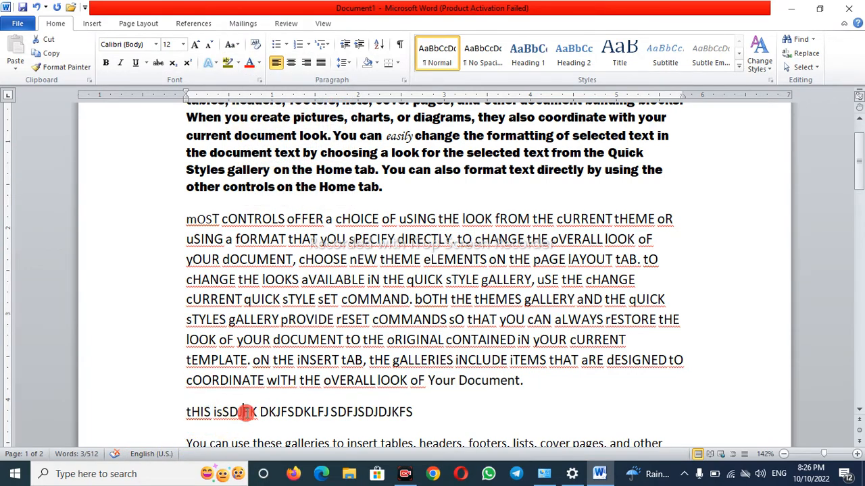
key("ctrl+z")
left_click(196, 414)
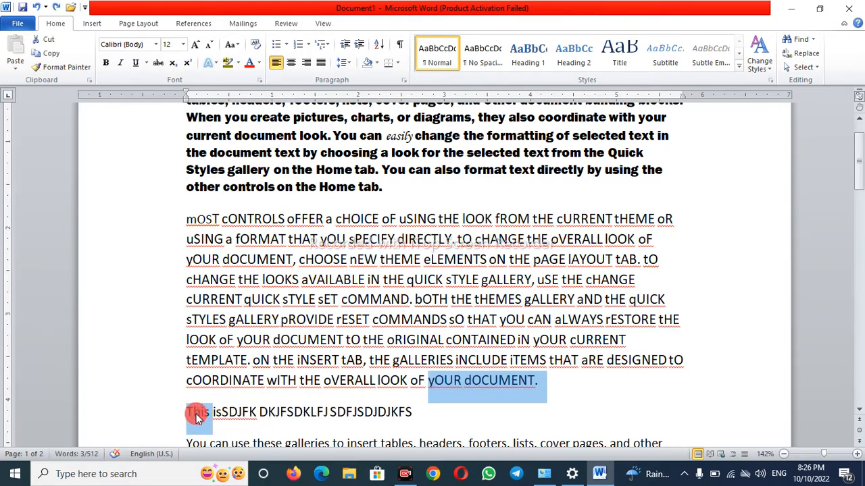
Apply tOGGLE cASE to the whole new line below the second paragraph, and deselect it
left_click_drag(188, 411, 419, 414)
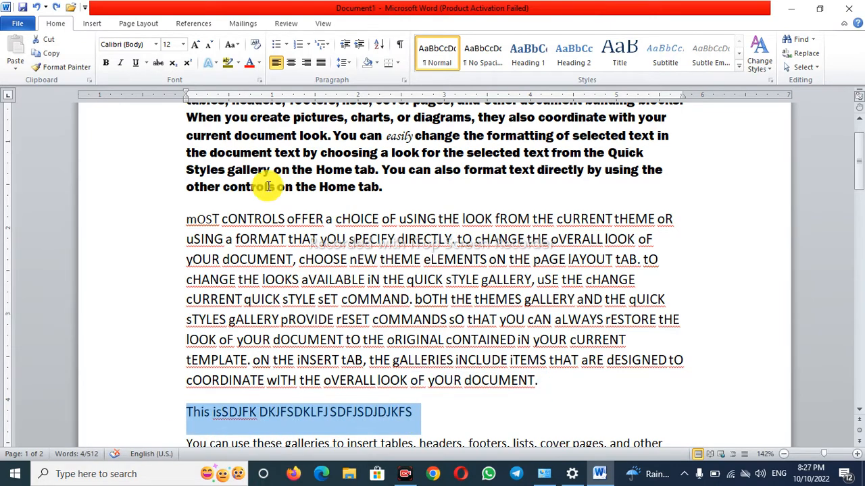
left_click(232, 44)
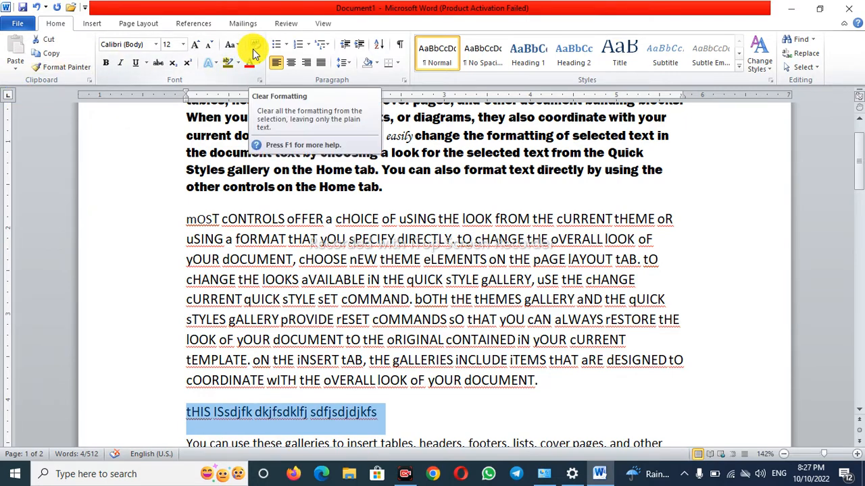
left_click(357, 315)
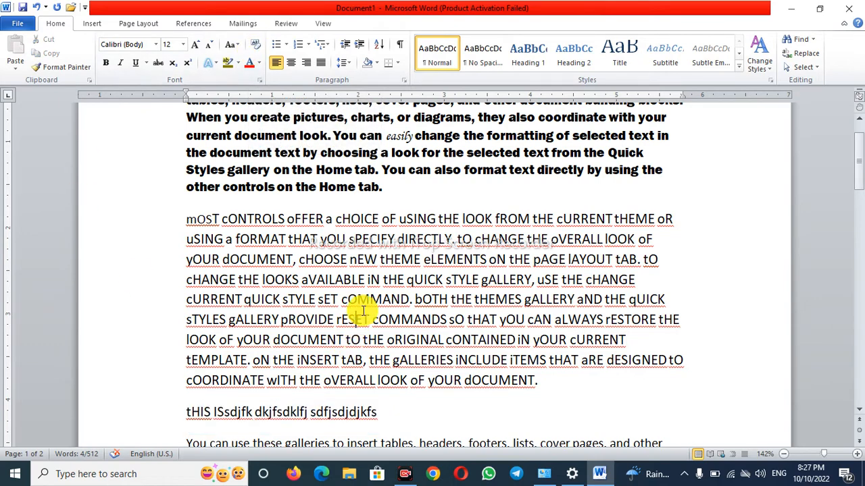
Color "On the Insert" red and ", footers" gray in the first paragraph
scroll(280, 299, "up", 1)
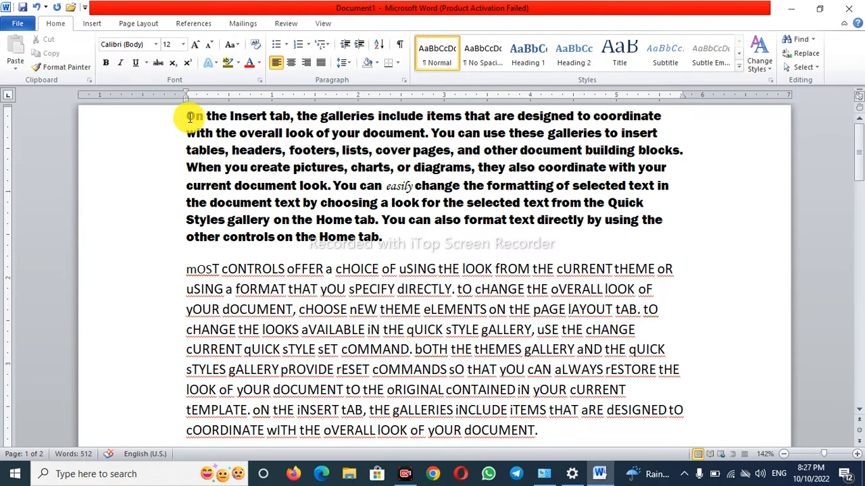
left_click_drag(190, 118, 268, 117)
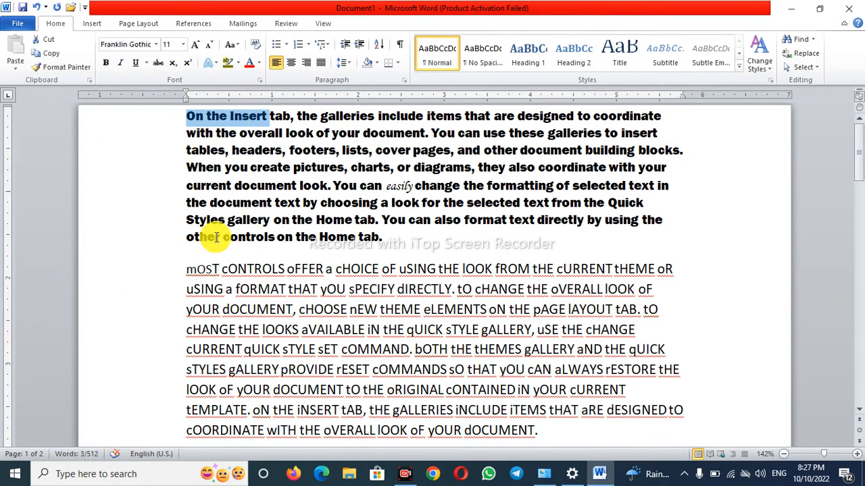
left_click(249, 61)
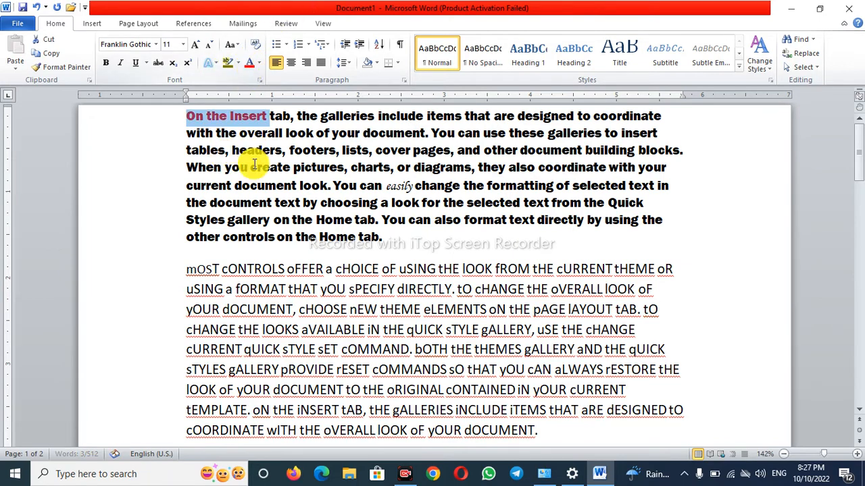
left_click(251, 167)
left_click_drag(282, 150, 335, 150)
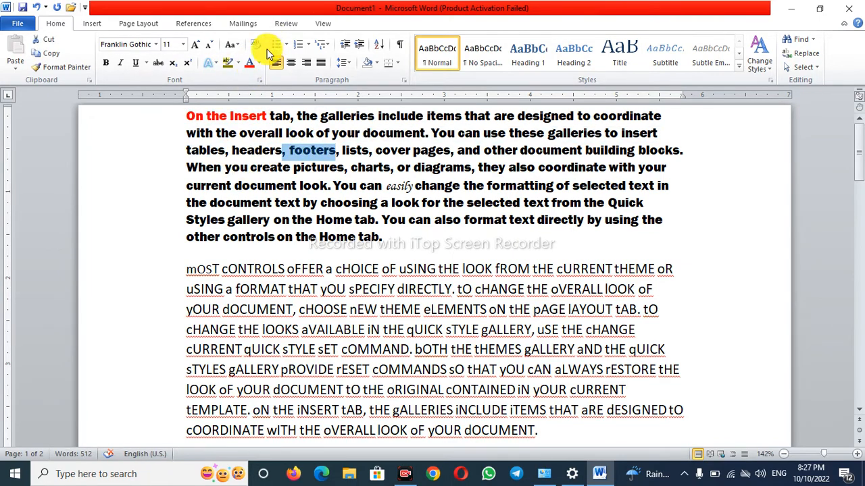
left_click(258, 63)
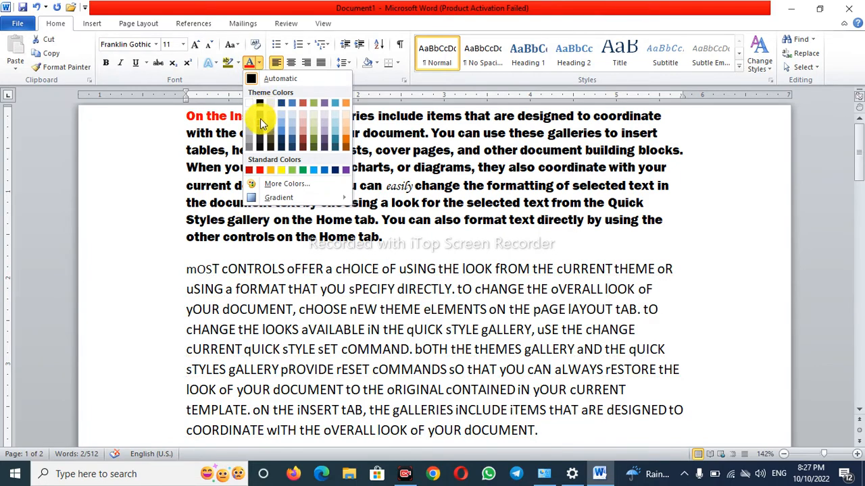
left_click(266, 168)
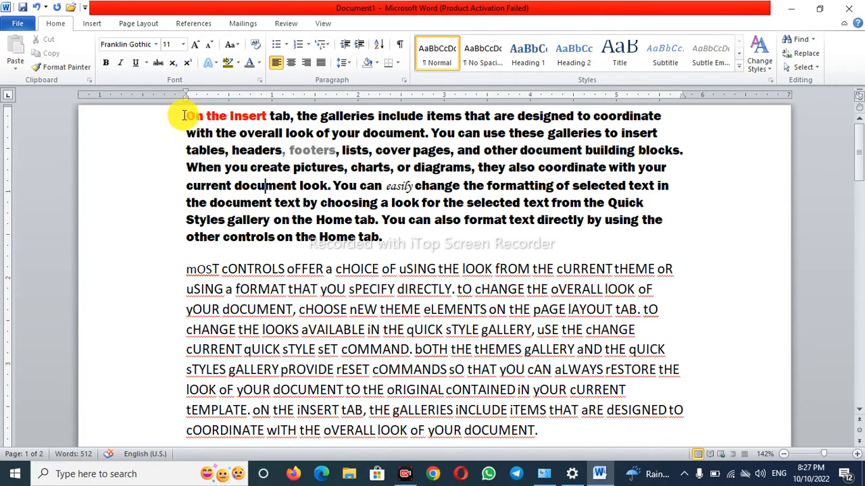
Clear all formatting from the first paragraph and from the toggled-case second paragraph
left_click_drag(185, 116, 414, 240)
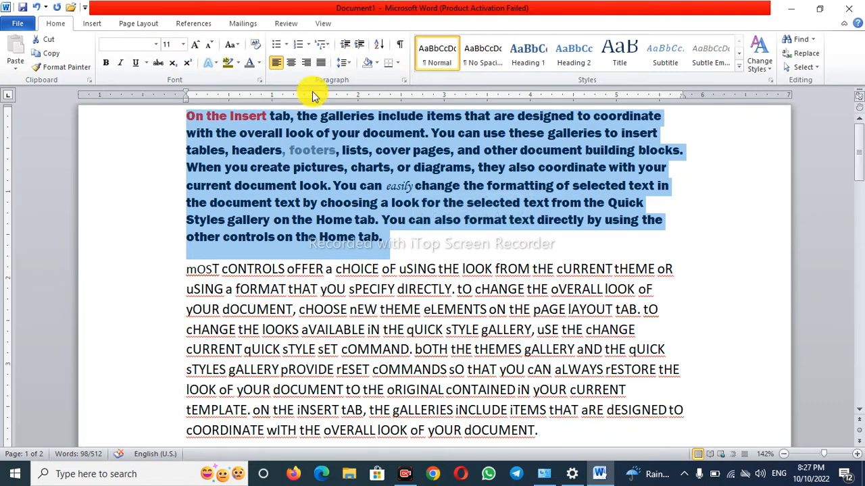
left_click(256, 46)
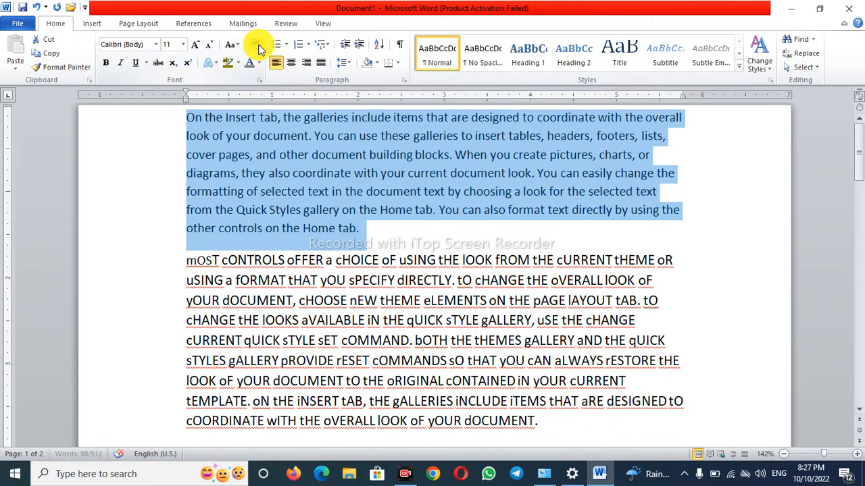
left_click(299, 191)
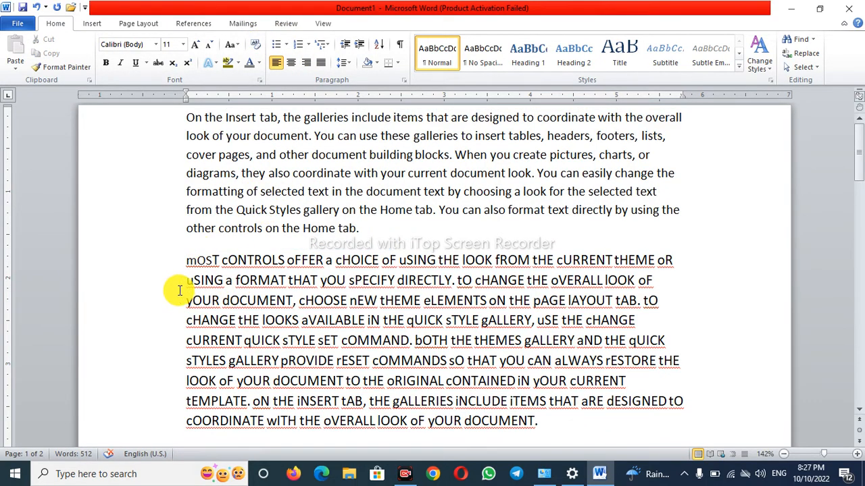
left_click_drag(188, 260, 650, 421)
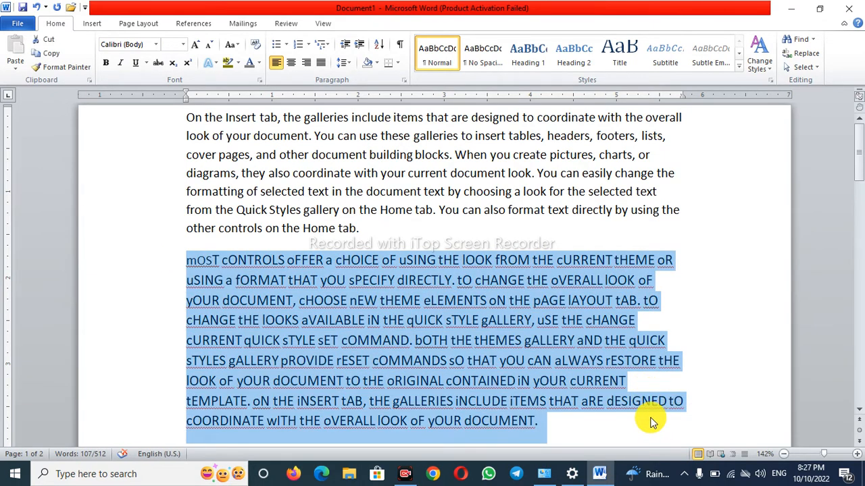
left_click(258, 46)
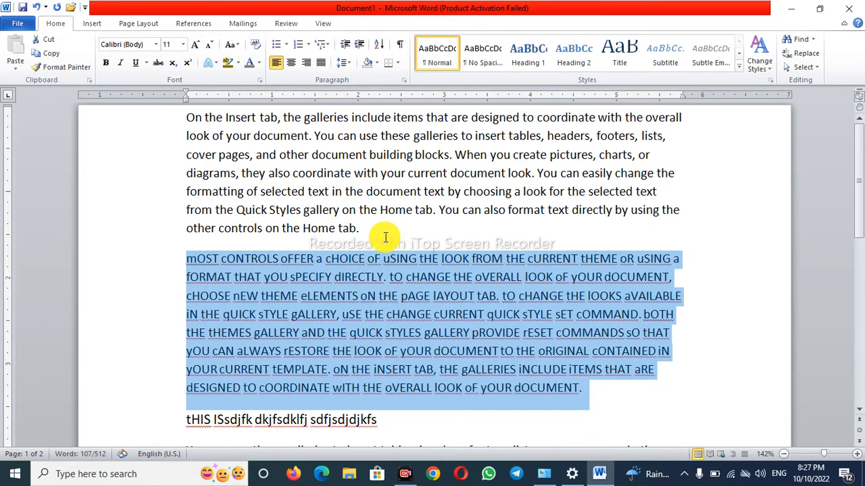
left_click(342, 292)
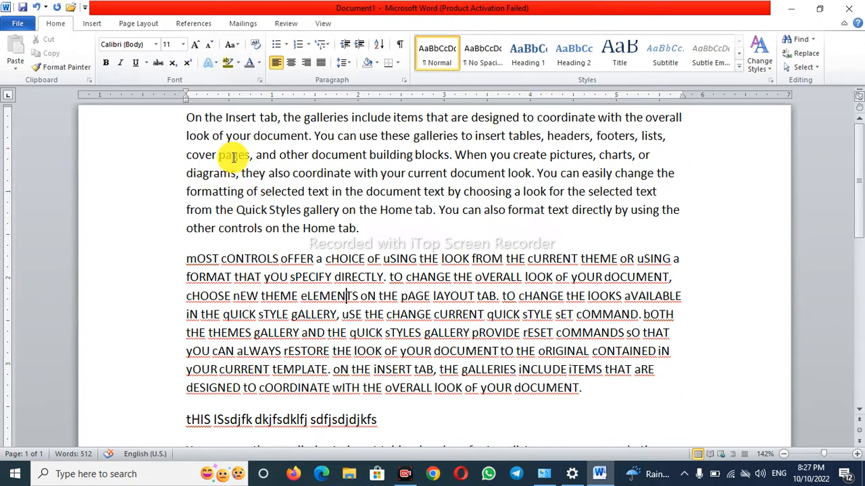
Set the first paragraph's font to Blackoak Std and deselect it
left_click_drag(189, 121, 409, 230)
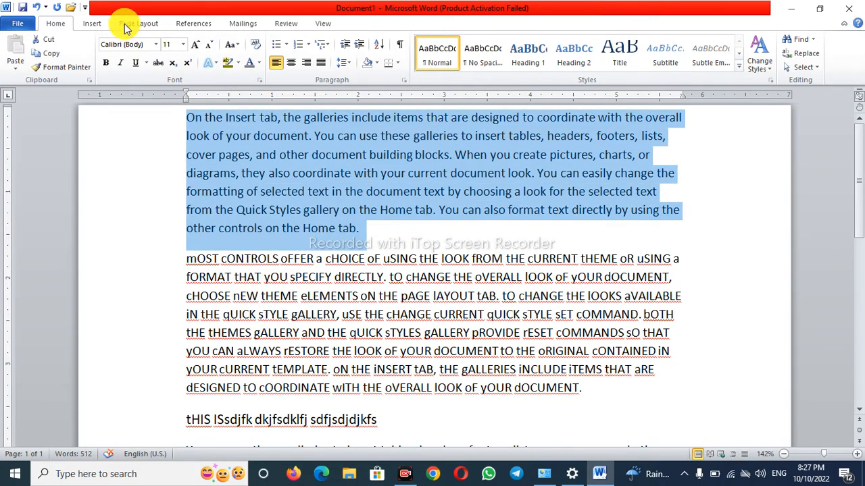
left_click(156, 45)
key("Escape")
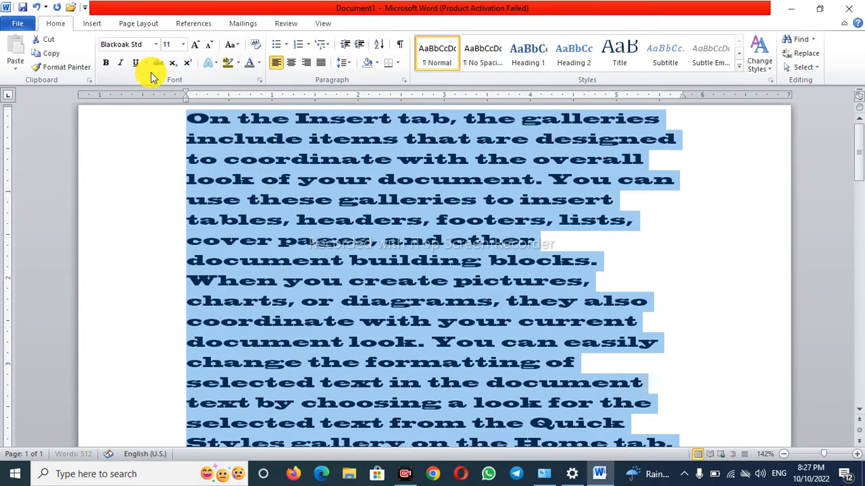
left_click(337, 181)
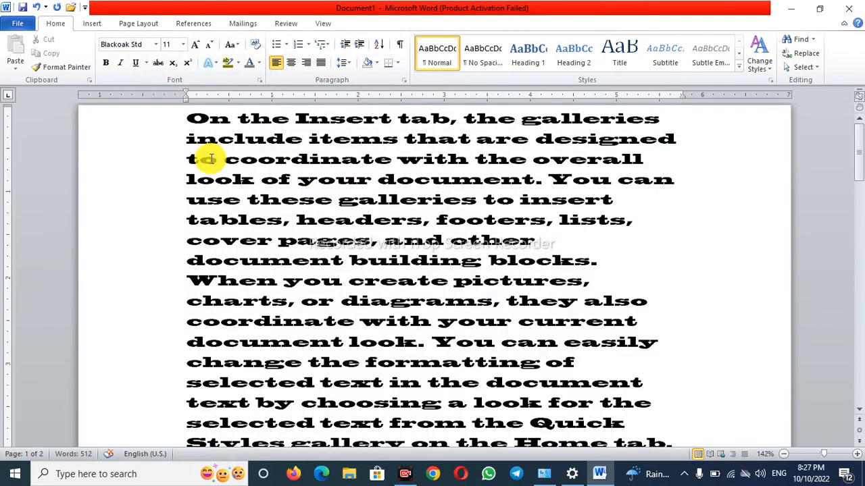
Highlight "to coordinate" in the first paragraph with the current dark yellow highlight color
left_click_drag(188, 158, 395, 160)
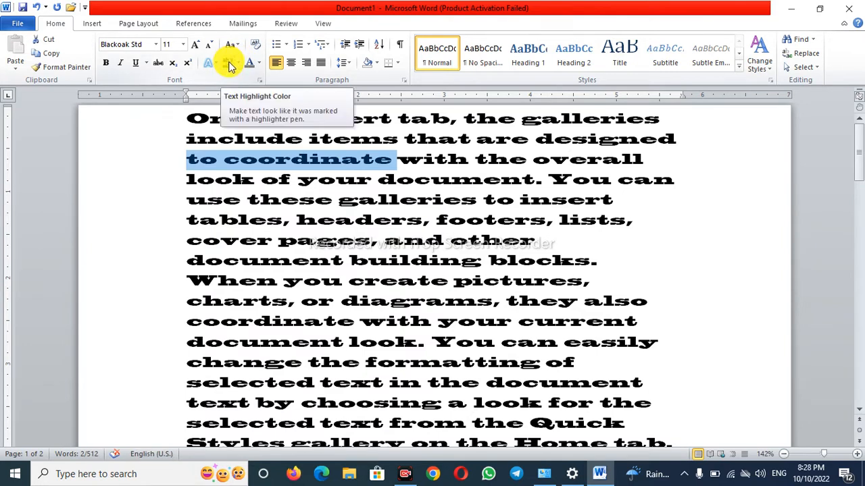
left_click(228, 63)
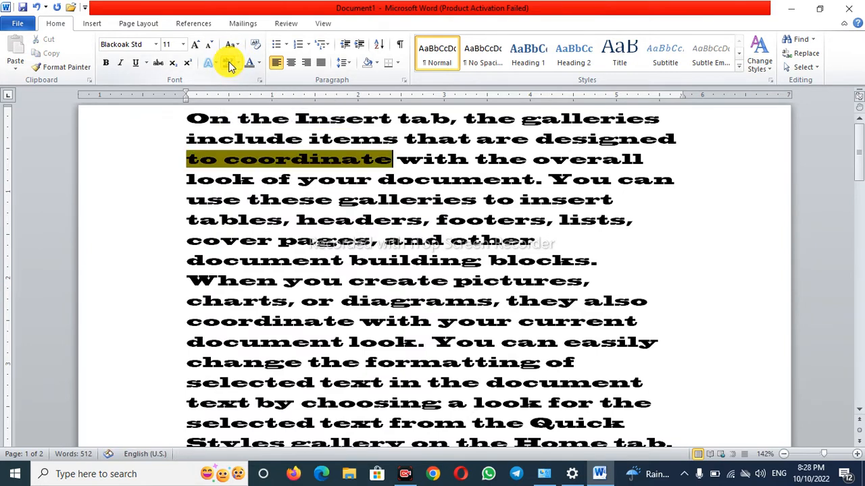
left_click(339, 240)
Clear the Blackoak Std formatting from the whole first paragraph and deselect it
left_click_drag(190, 119, 604, 228)
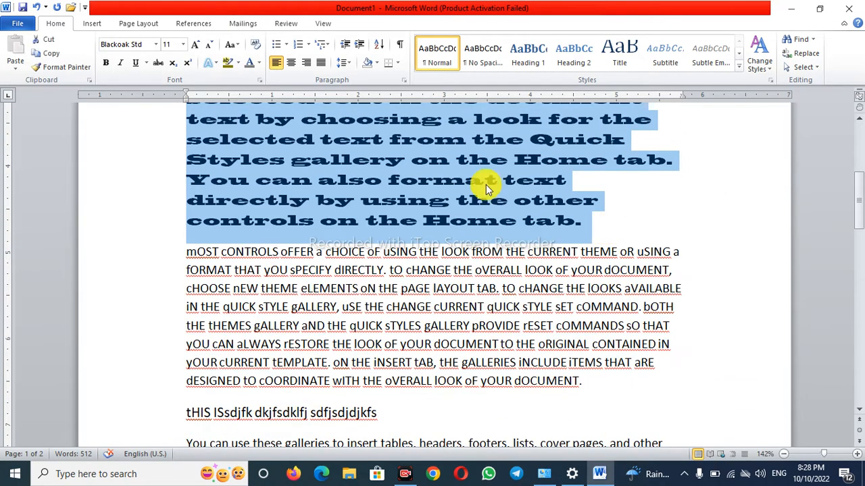
left_click(254, 47)
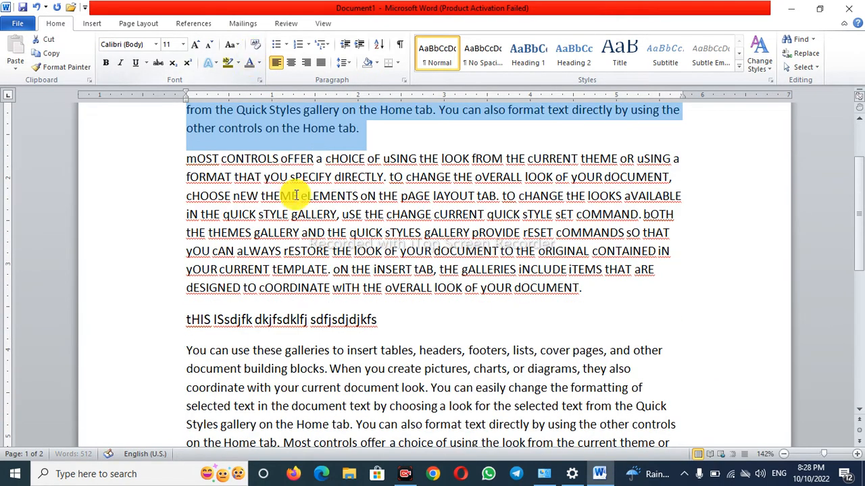
scroll(304, 189, "up", 2)
left_click(556, 173)
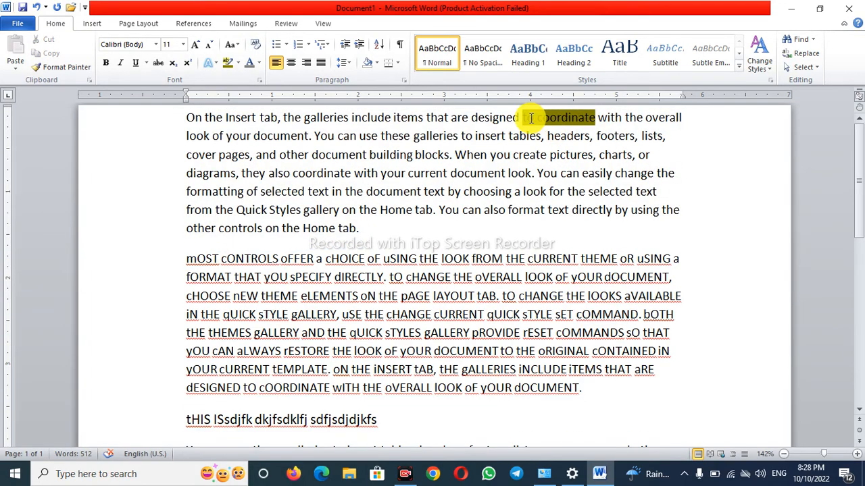
Select the highlighted "to coordinate", and highlight "formatting of selected" in the same dark yellow
left_click_drag(580, 114, 595, 117)
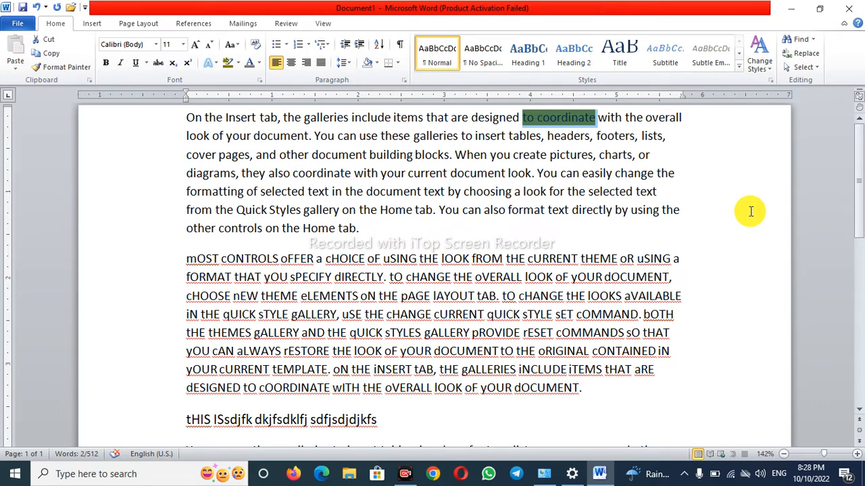
left_click(230, 70)
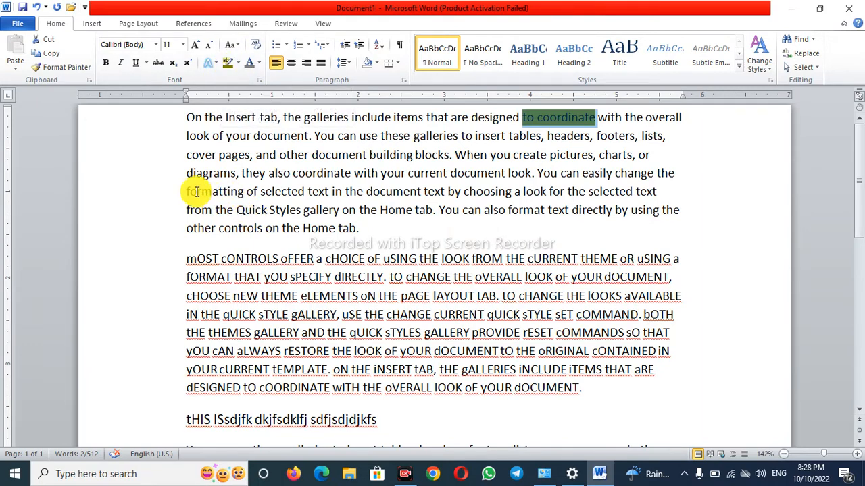
left_click_drag(185, 192, 269, 191)
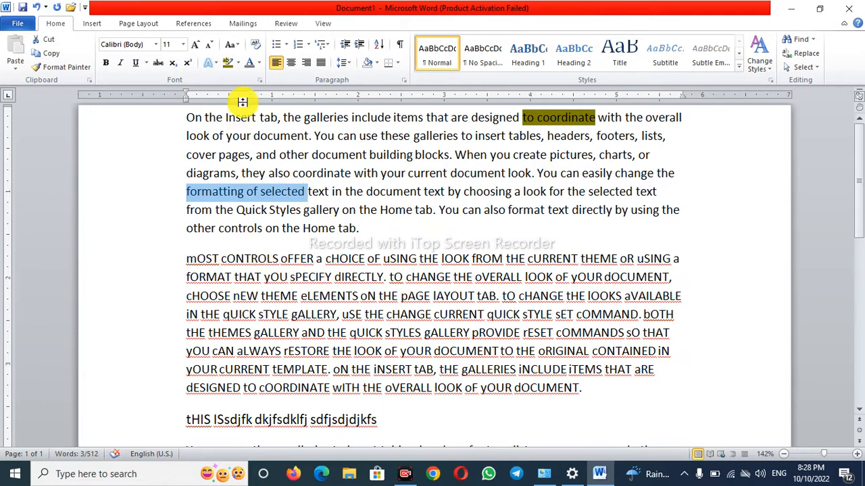
left_click(229, 66)
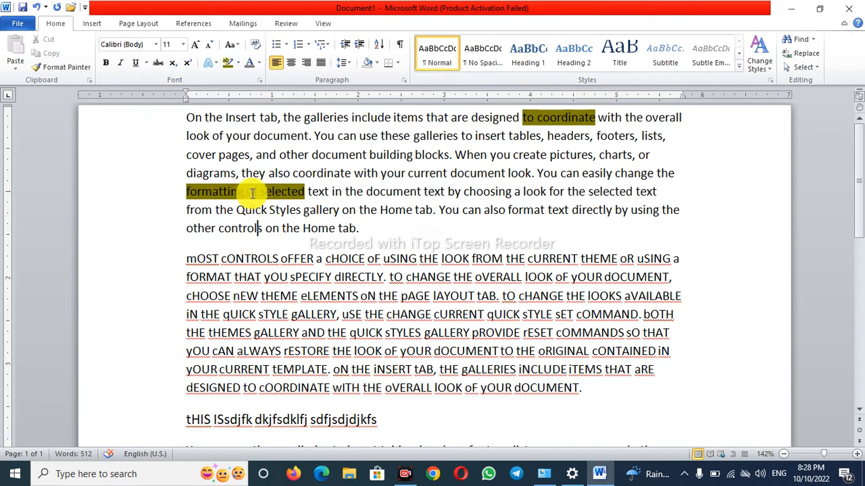
Change the highlight color of "formatting of selected" to bright yellow
left_click_drag(184, 191, 288, 189)
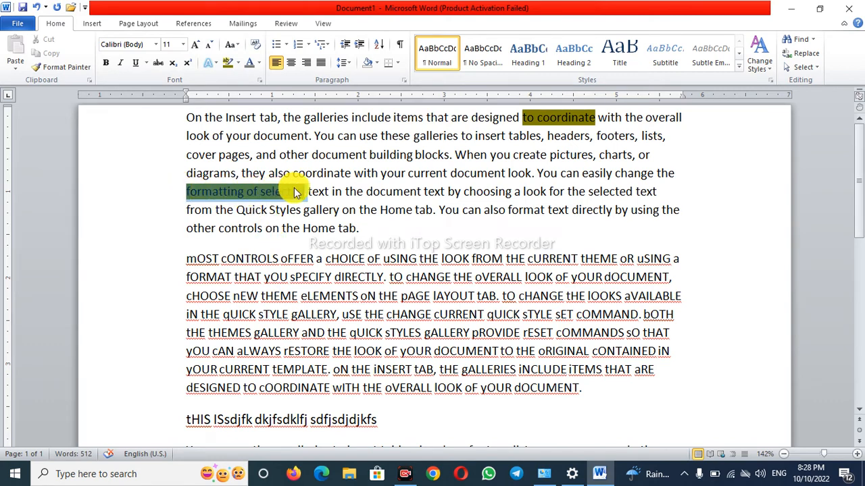
left_click(237, 63)
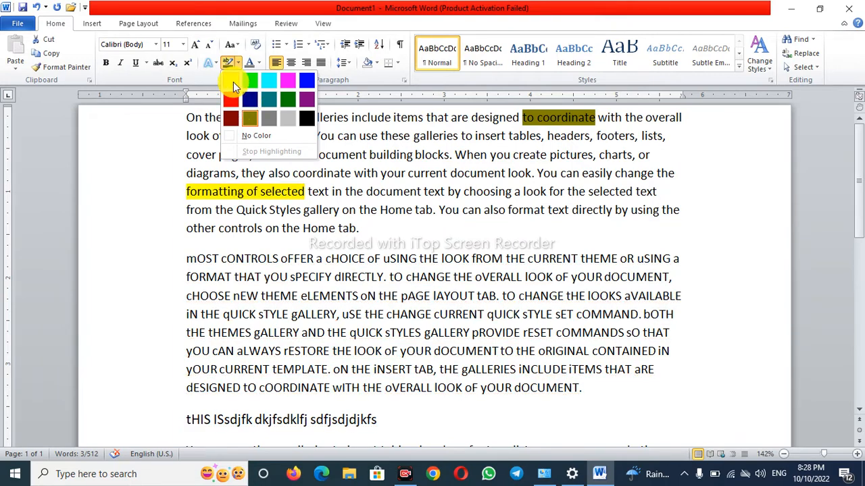
left_click(230, 82)
left_click(300, 209)
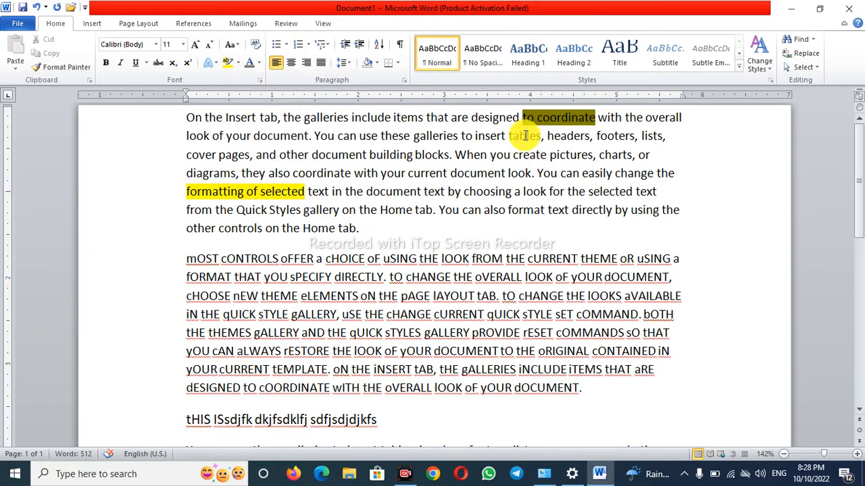
Remove the highlight from "designed to coordinate" by setting it to No Color
left_click_drag(517, 116, 596, 118)
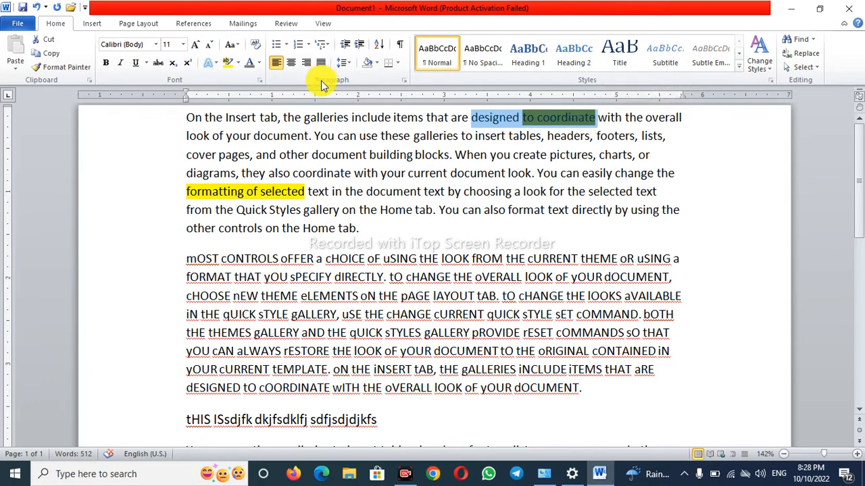
left_click(238, 63)
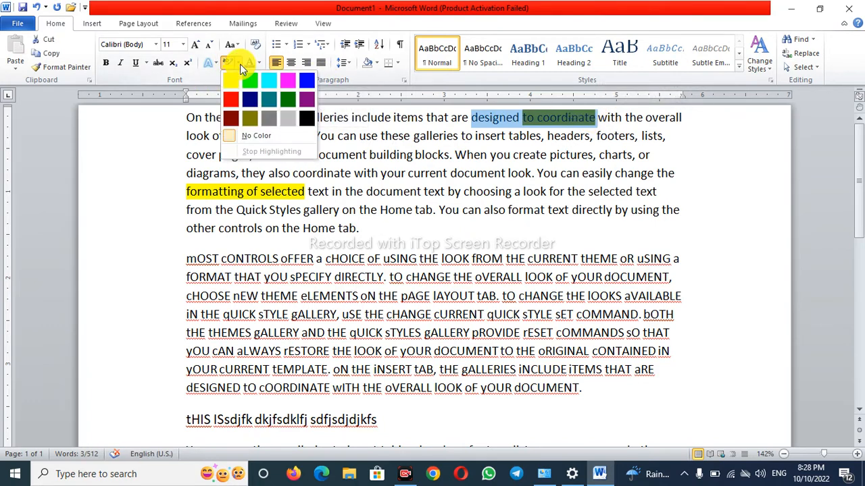
left_click(259, 140)
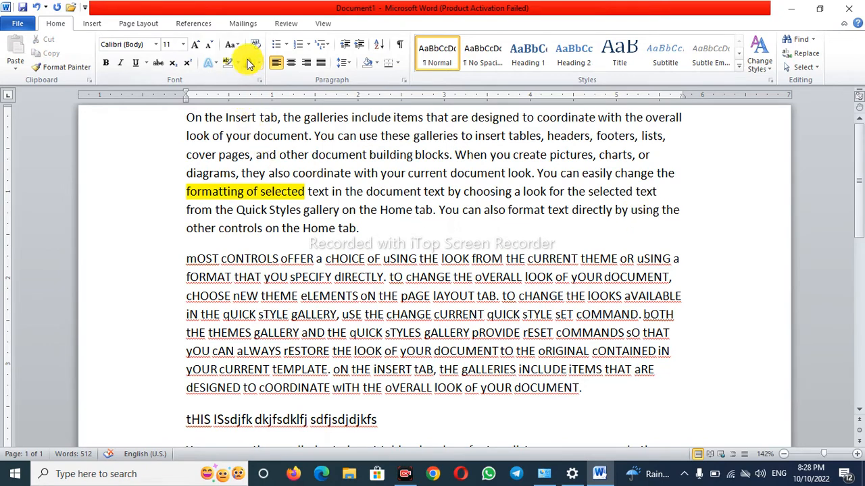
Apply the current gray font color to "On the Insert tab" at the start of the first paragraph
left_click_drag(186, 117, 278, 118)
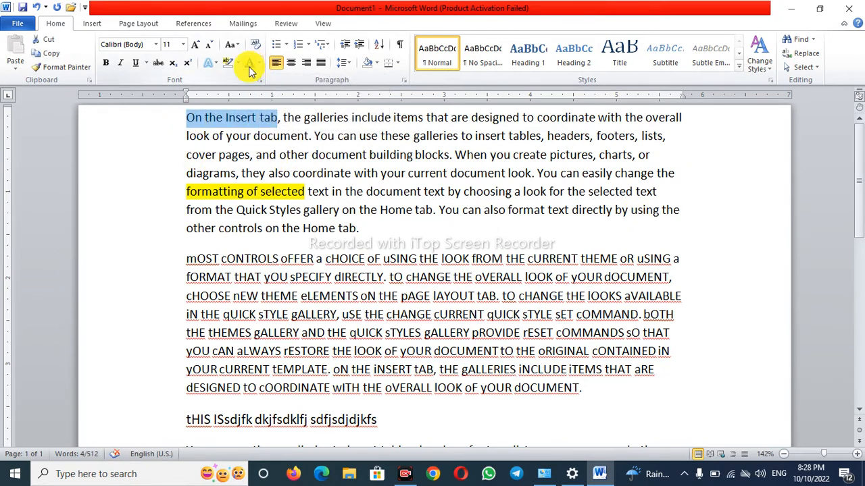
left_click(249, 63)
left_click(289, 154)
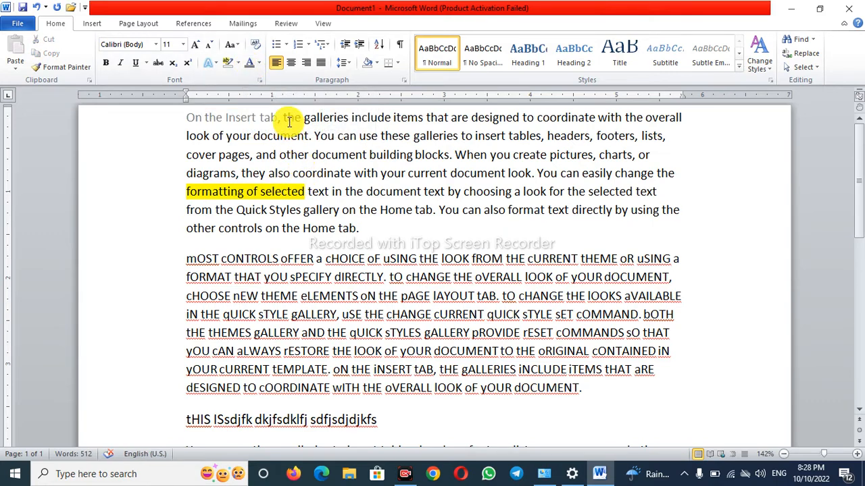
Select "the galleries include" in the first paragraph and pick a light blue from the standard palette of additional font colors
left_click_drag(289, 120, 368, 118)
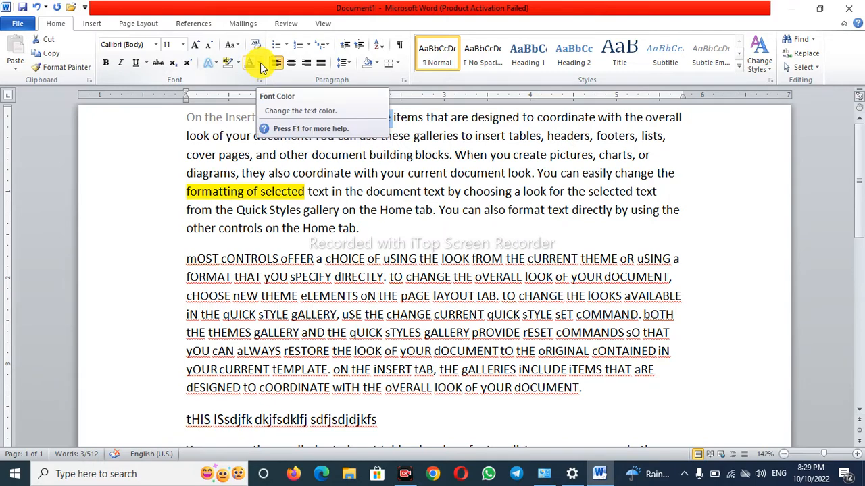
left_click(260, 62)
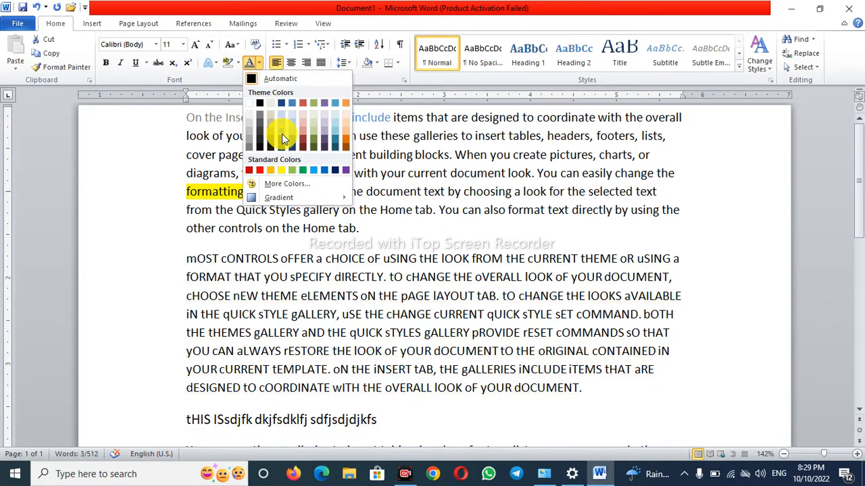
left_click(279, 186)
left_click(408, 196)
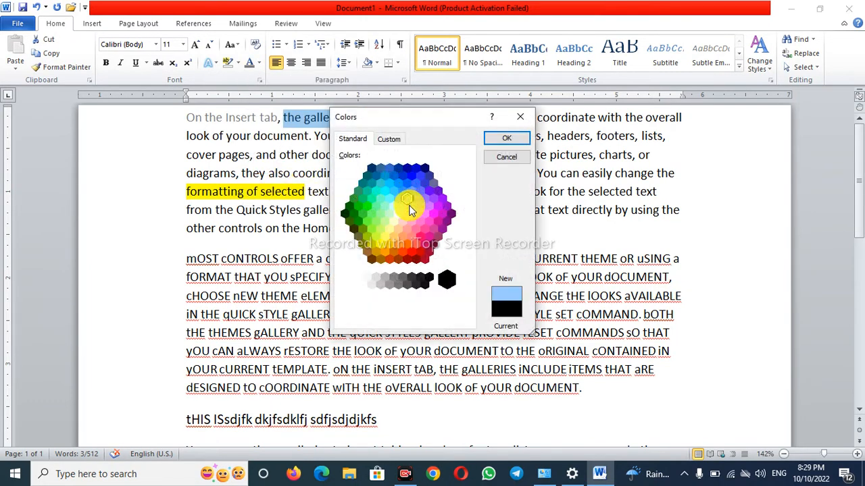
Mix a custom green font color of about RGB 75, 216, 56 by adjusting its hue, saturation and brightness
left_click(388, 140)
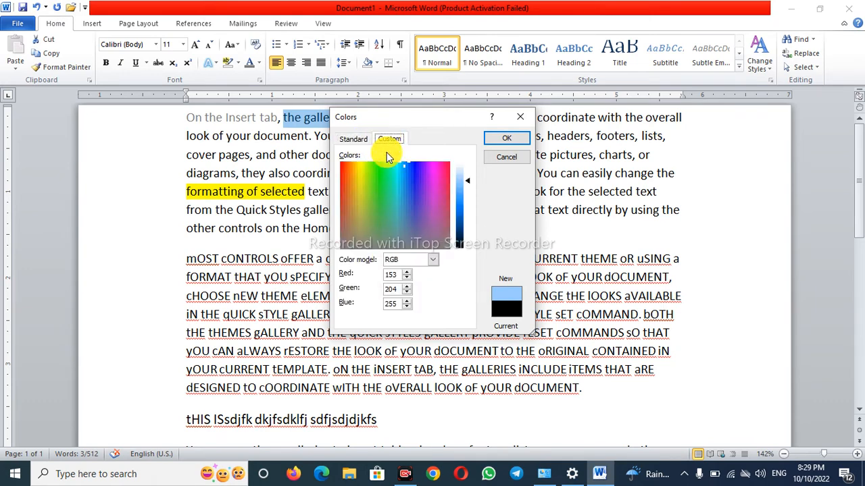
left_click(367, 174)
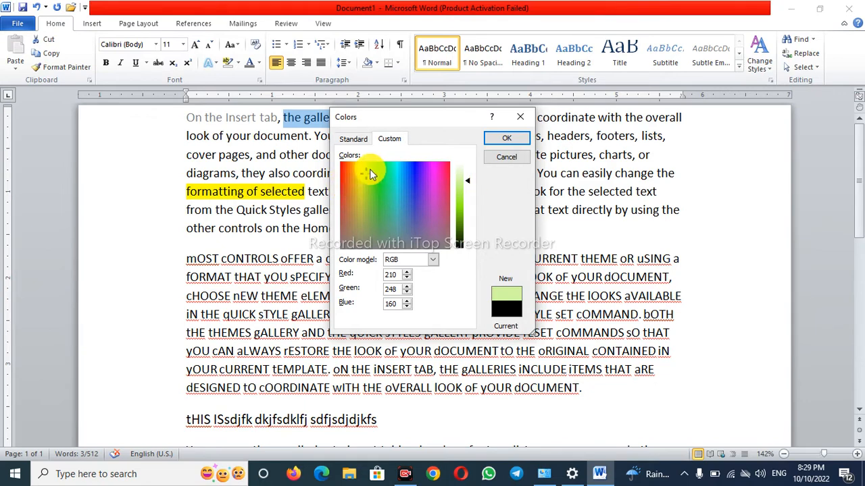
left_click(362, 168)
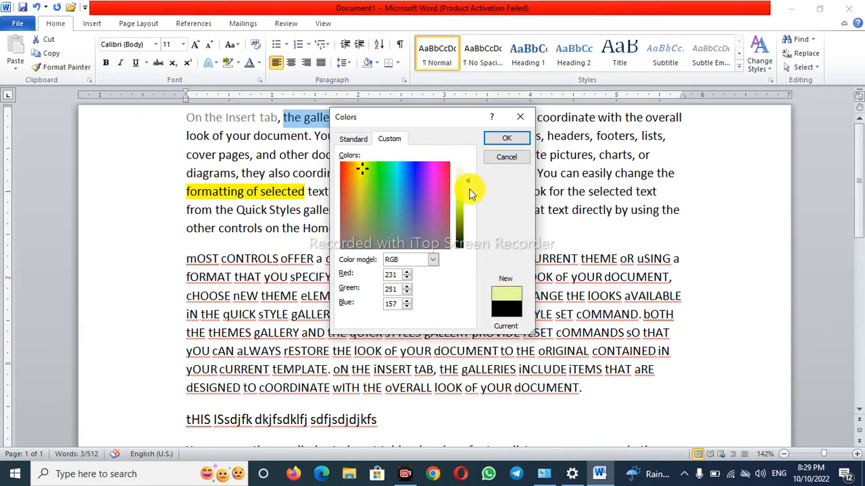
left_click_drag(470, 186, 467, 203)
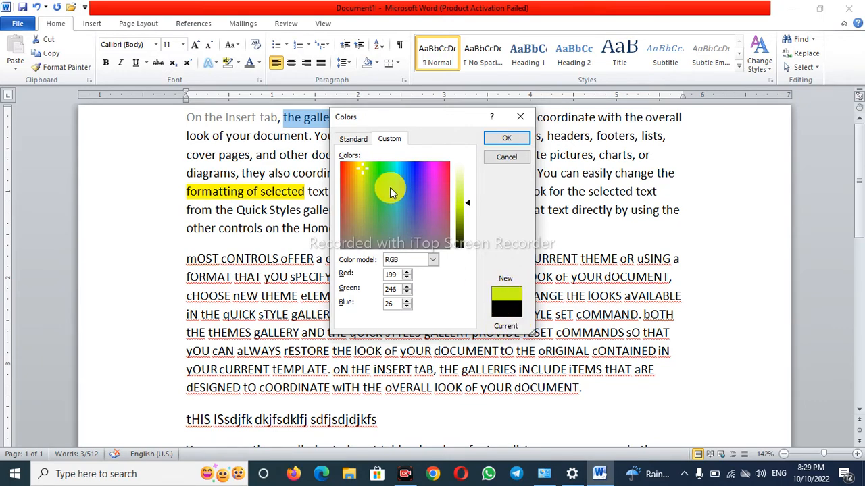
left_click_drag(365, 170, 374, 191)
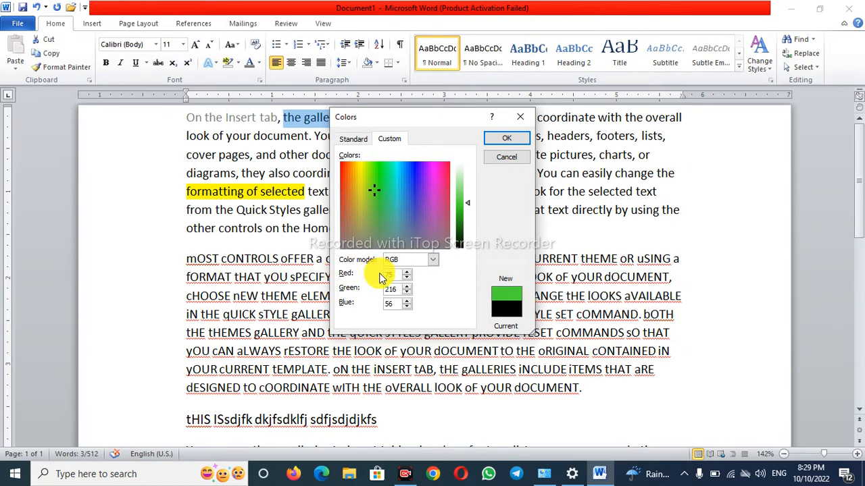
Review the available color models, keep RGB, and set the custom color's red value to 100
left_click(433, 259)
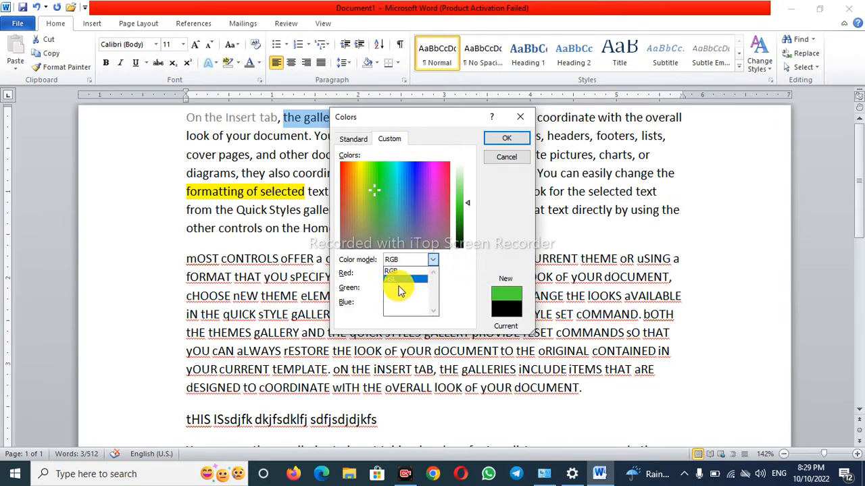
left_click(478, 265)
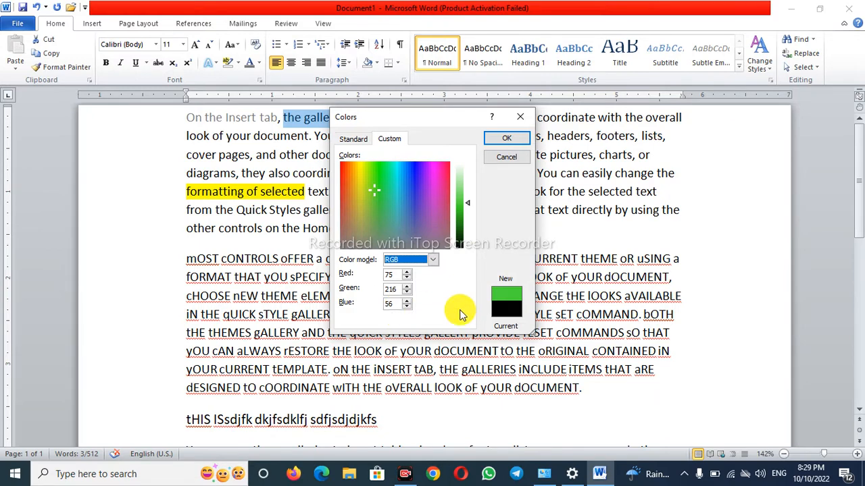
left_click(407, 274)
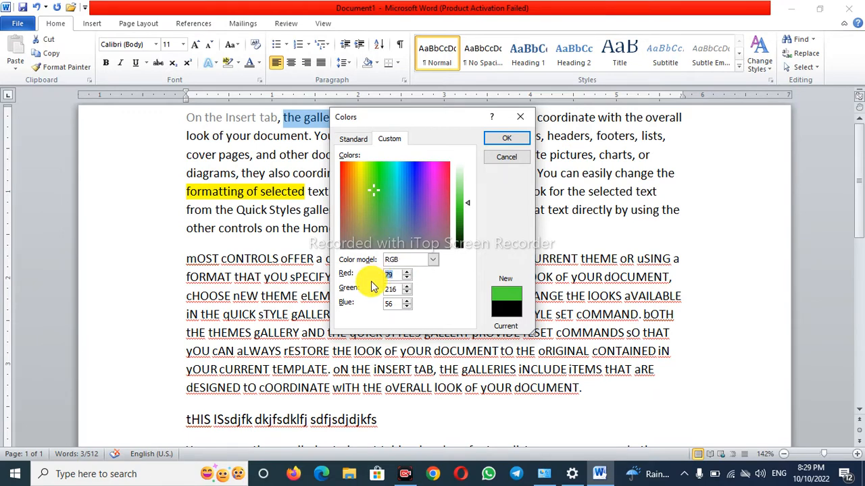
type("100")
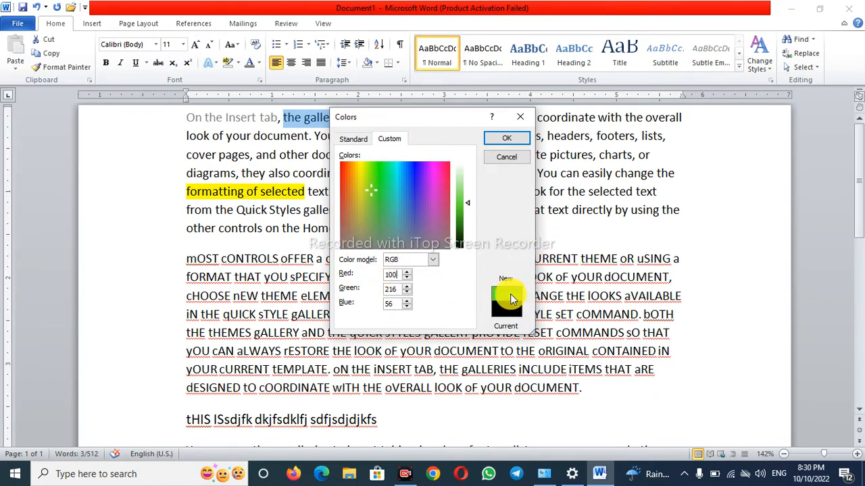
Shift the custom color to about RGB 90, 211, 61 and apply it to "the galleries include"
mouse_move(369, 194)
left_mouse_down()
mouse_move(412, 183)
mouse_move(382, 186)
mouse_move(373, 226)
mouse_move(362, 181)
mouse_move(373, 194)
left_mouse_up()
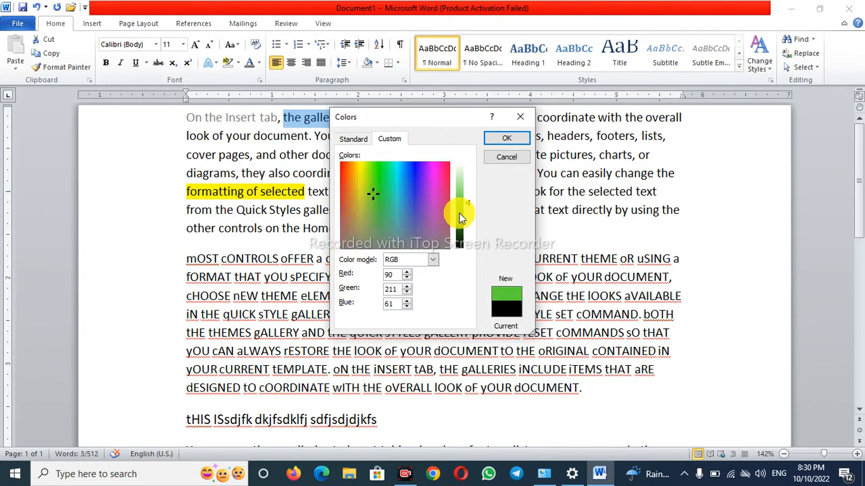
left_click(510, 137)
left_click(305, 136)
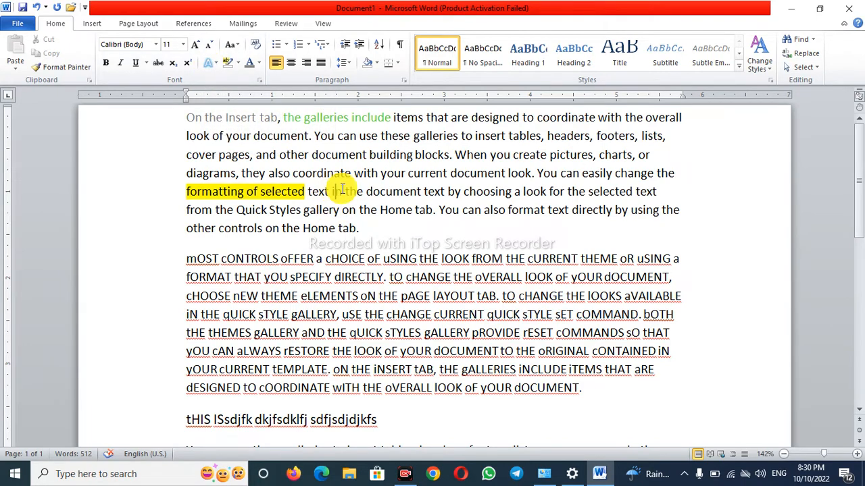
Apply a blue theme-color outline text effect to "in the document text by" in the first paragraph
left_click_drag(342, 190, 465, 191)
left_click(208, 63)
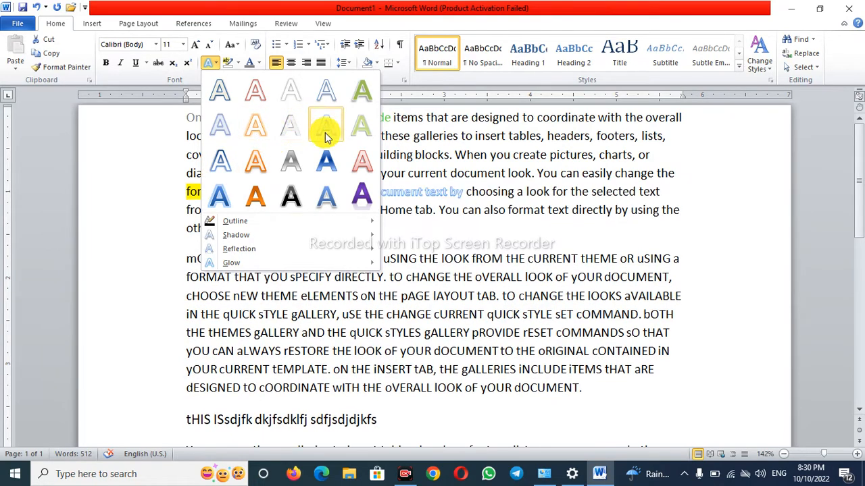
mouse_move(237, 221)
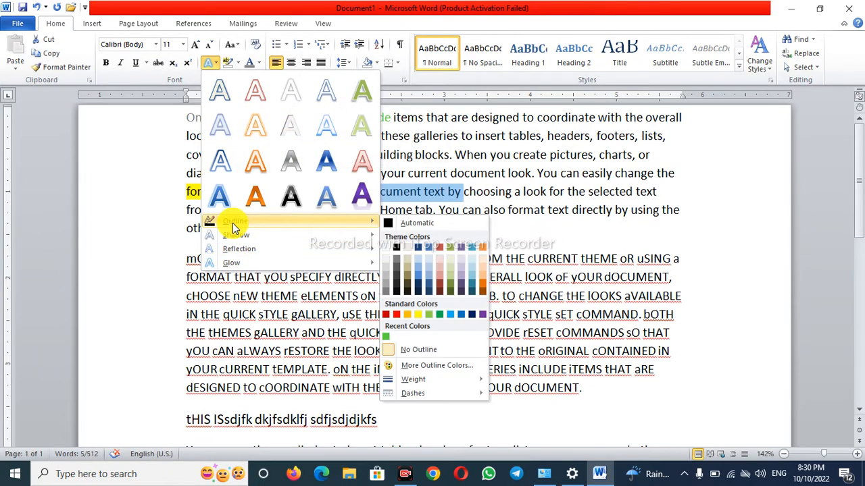
left_click(430, 254)
left_click(473, 225)
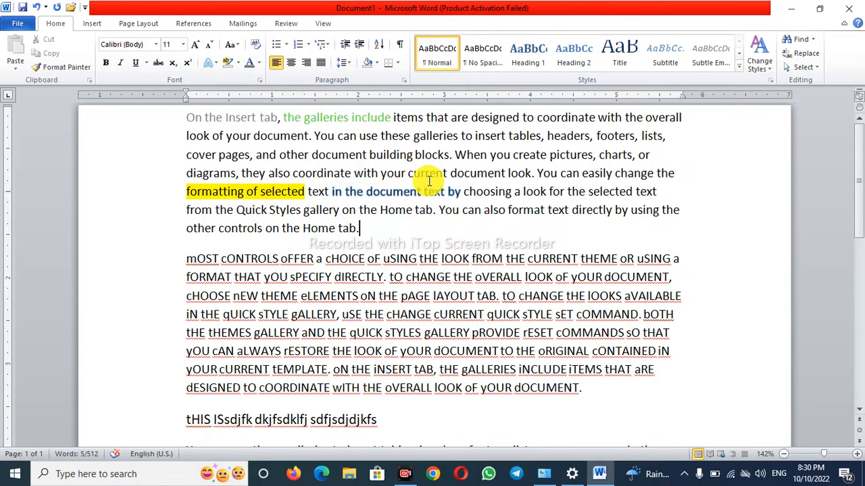
Preview the shadow effects on "document look. You" in the first paragraph, and apply a red glow variation to it
left_click_drag(451, 174, 540, 183)
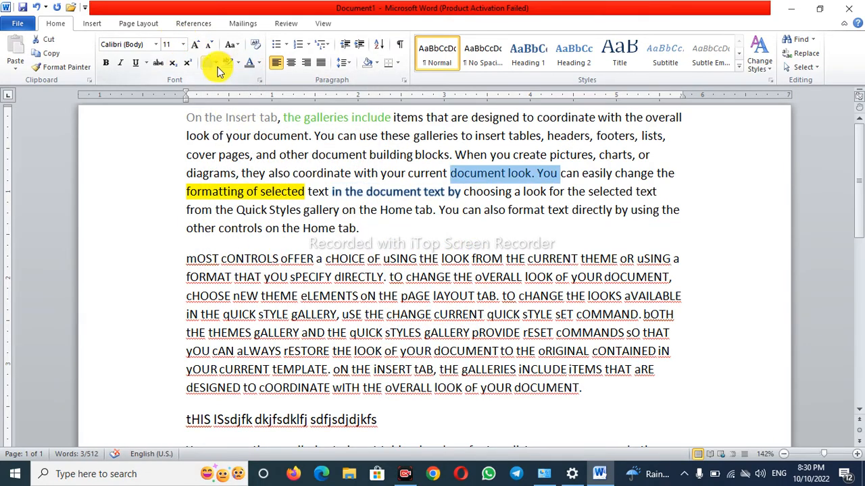
left_click(216, 64)
mouse_move(243, 239)
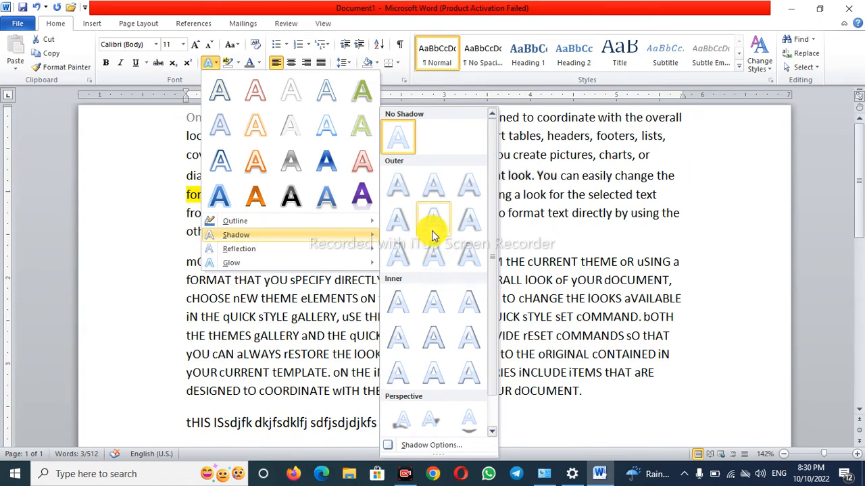
mouse_move(277, 254)
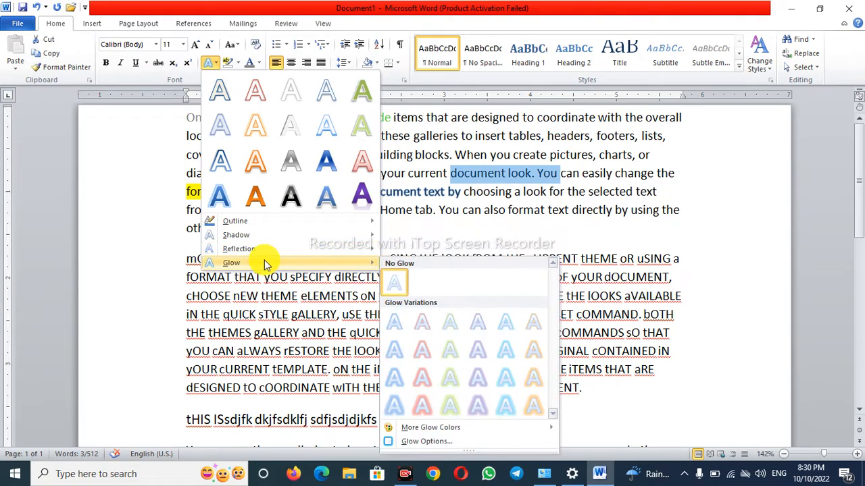
left_click(423, 375)
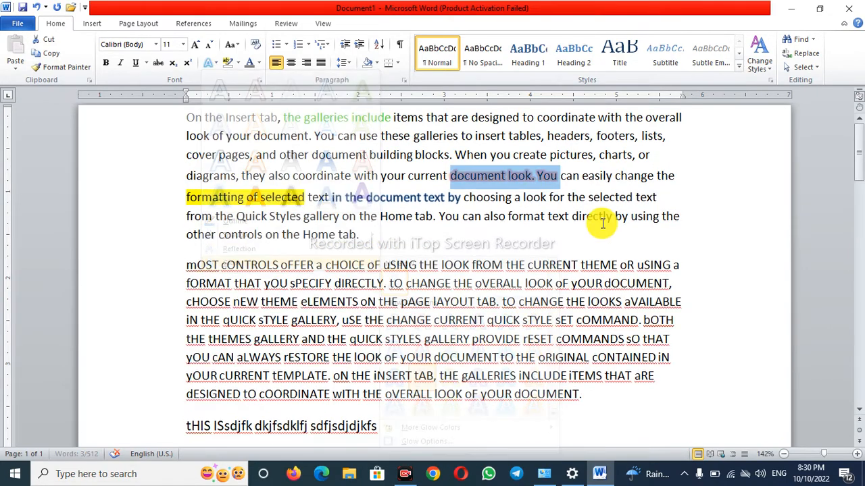
left_click(607, 216)
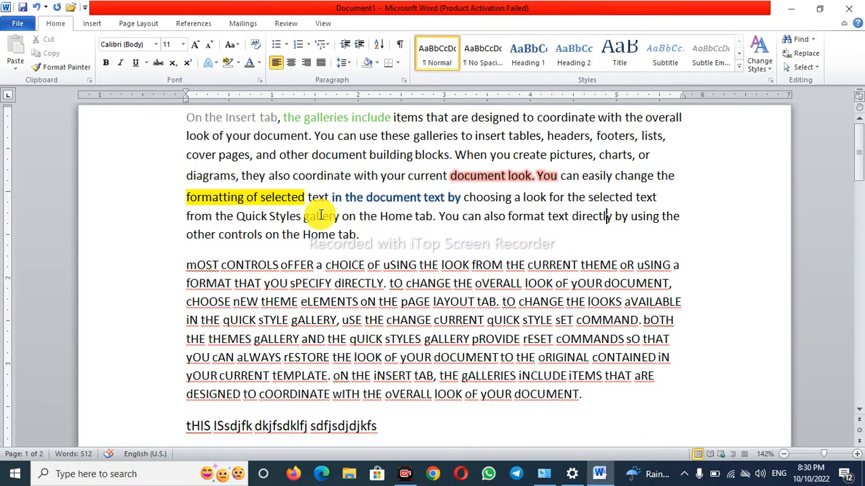